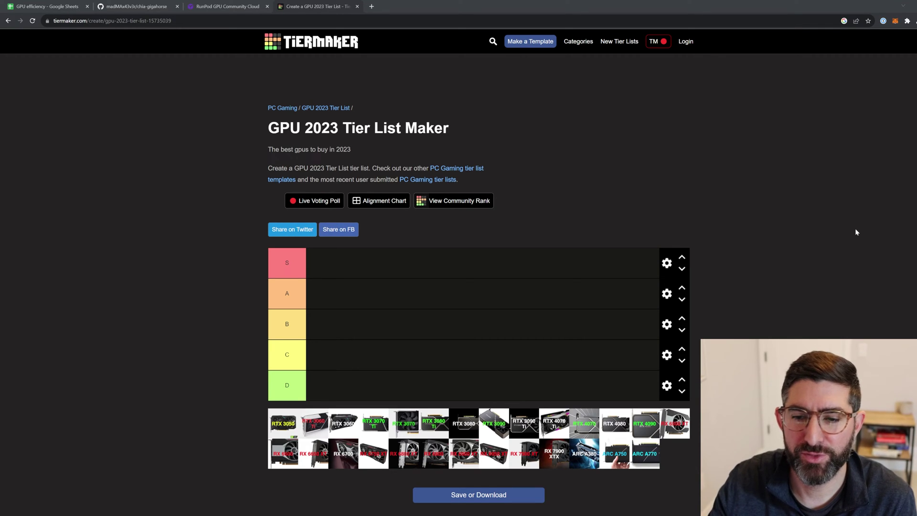
Place the RTX 4090, 3080 Ti and 3080 in the S tier, the 4070 in B, and rank the 4080
left_click_drag(645, 423, 323, 263)
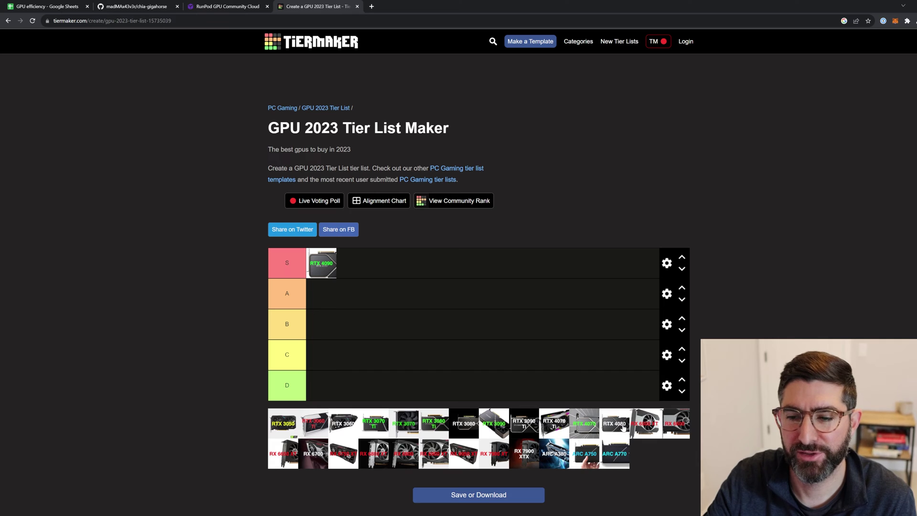
left_click_drag(621, 427, 363, 328)
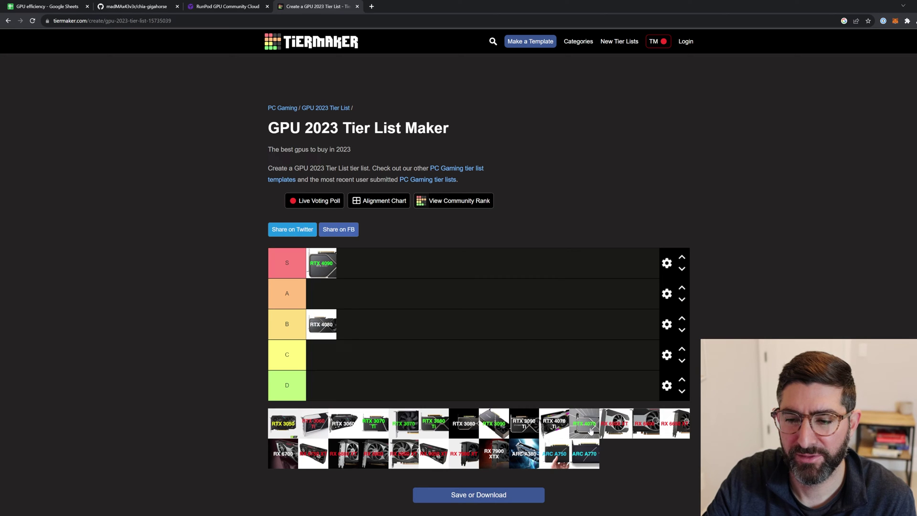
left_click_drag(591, 430, 378, 337)
left_click_drag(439, 424, 377, 268)
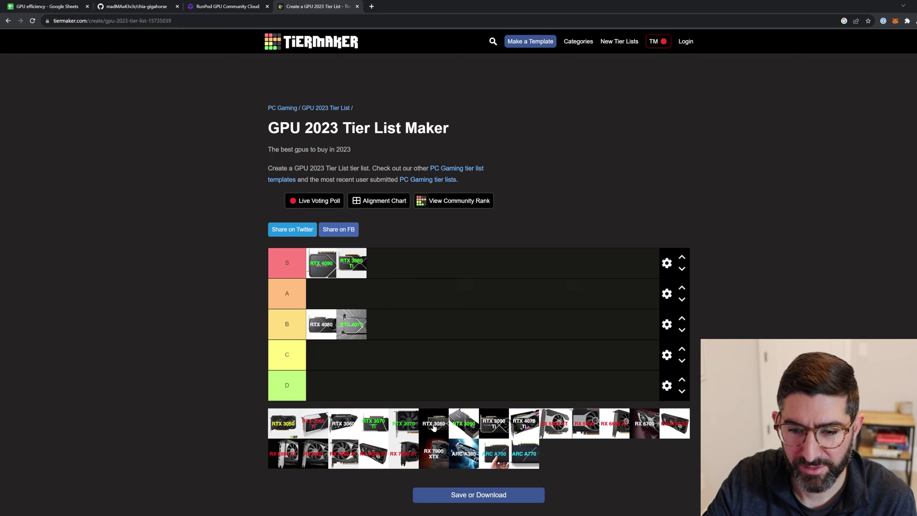
left_click_drag(432, 430, 384, 266)
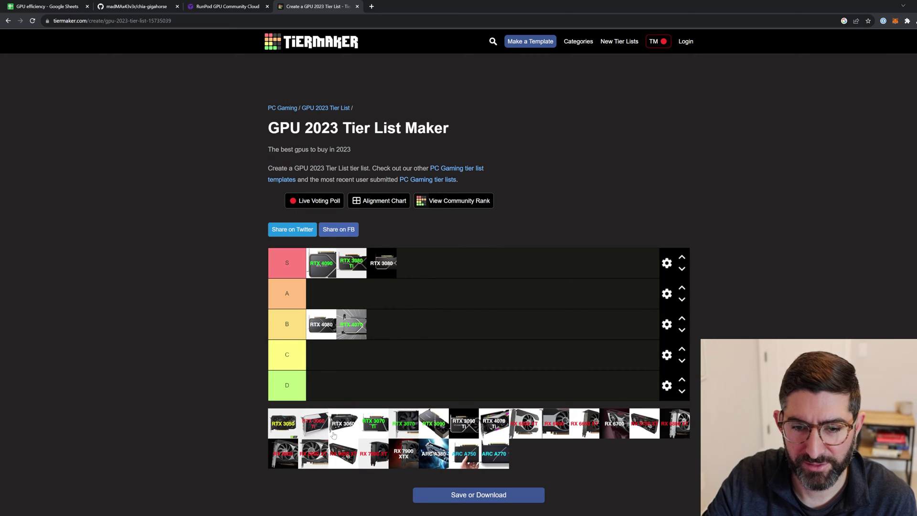
Rank the RTX 3060 Ti and 3070 in A, the 3090 and 3060 in B, and the 3070 Ti in C
left_click_drag(316, 432, 412, 296)
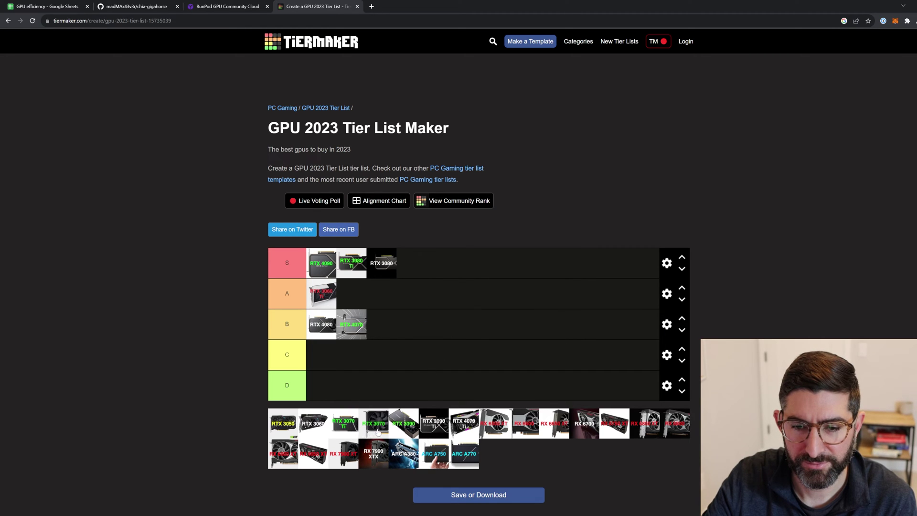
left_click_drag(378, 432, 414, 304)
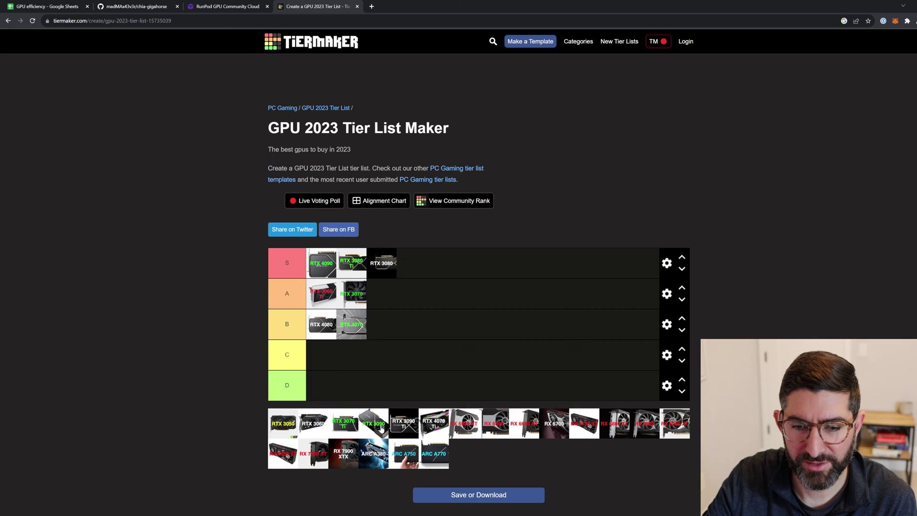
left_click_drag(381, 429, 434, 325)
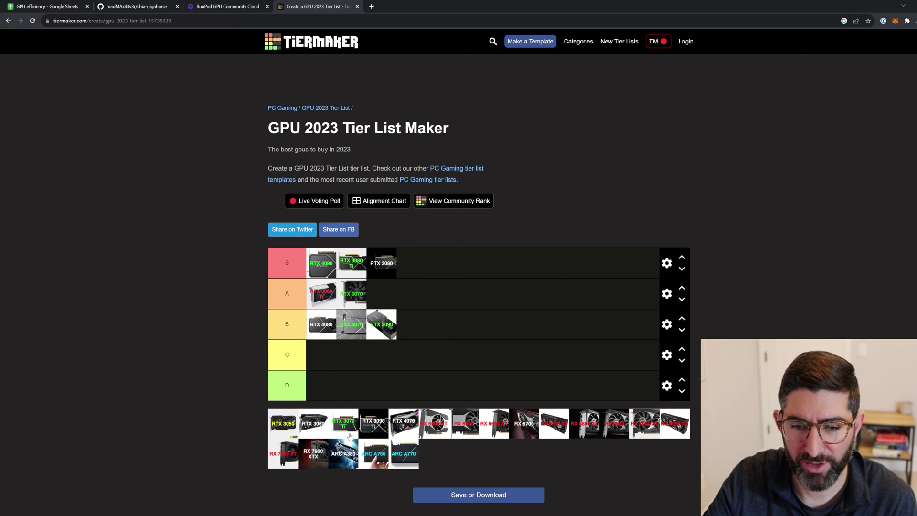
left_click_drag(347, 432, 346, 372)
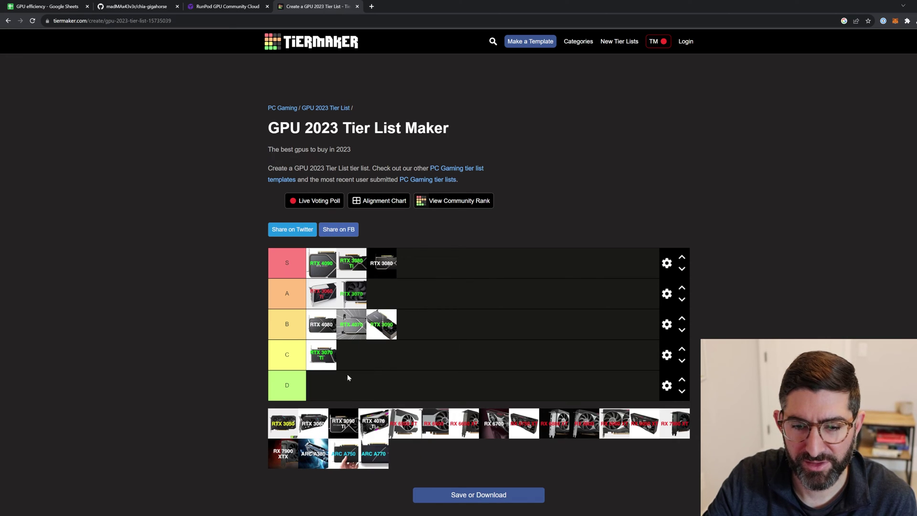
left_click_drag(315, 427, 450, 356)
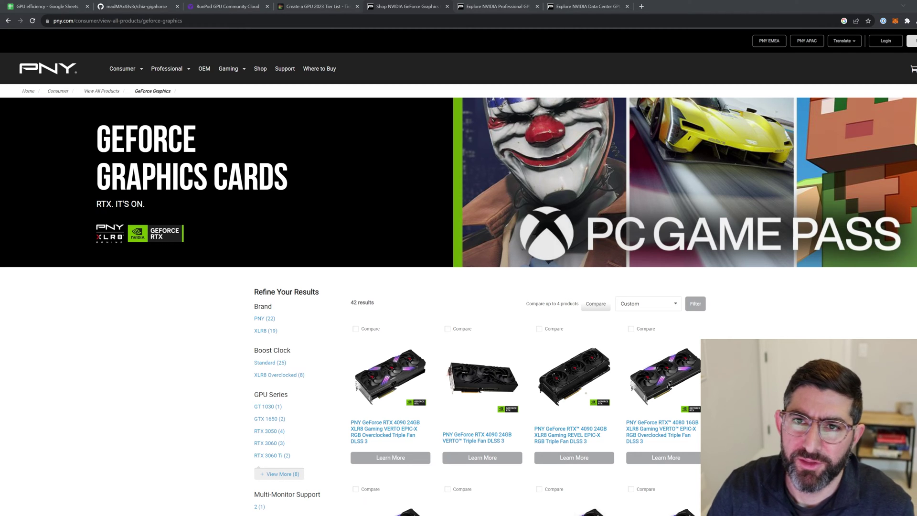
Browse the GeForce card listing, then move to the NVIDIA professional GPUs page and browse it
scroll(500, 230, "down", 3)
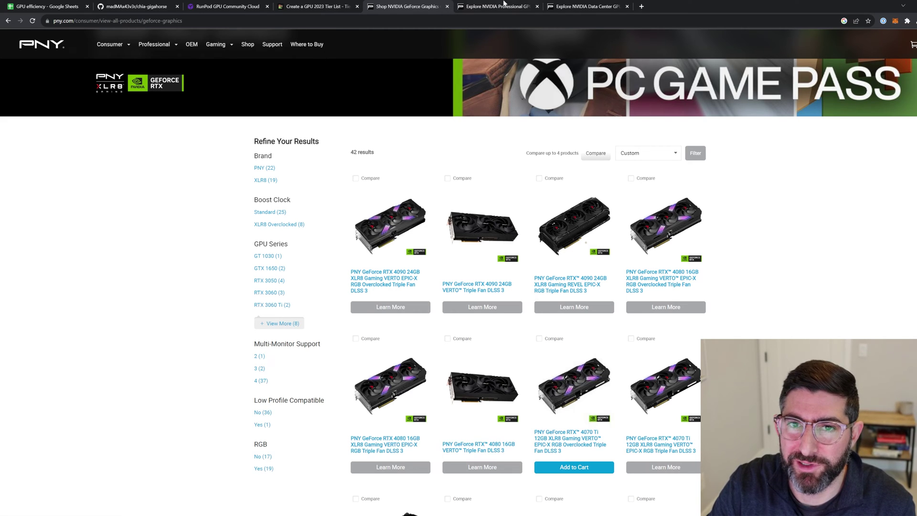
key("ctrl+Tab")
scroll(468, 200, "down", 1)
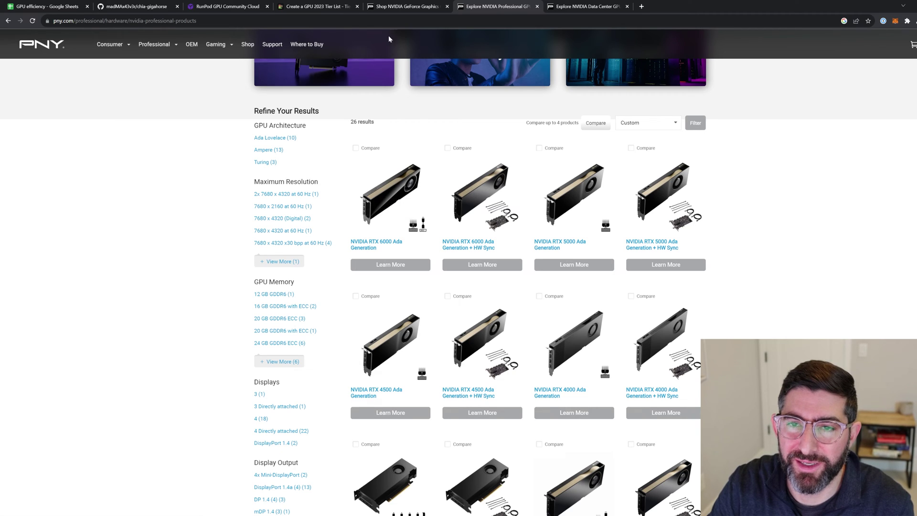
left_click(401, 6)
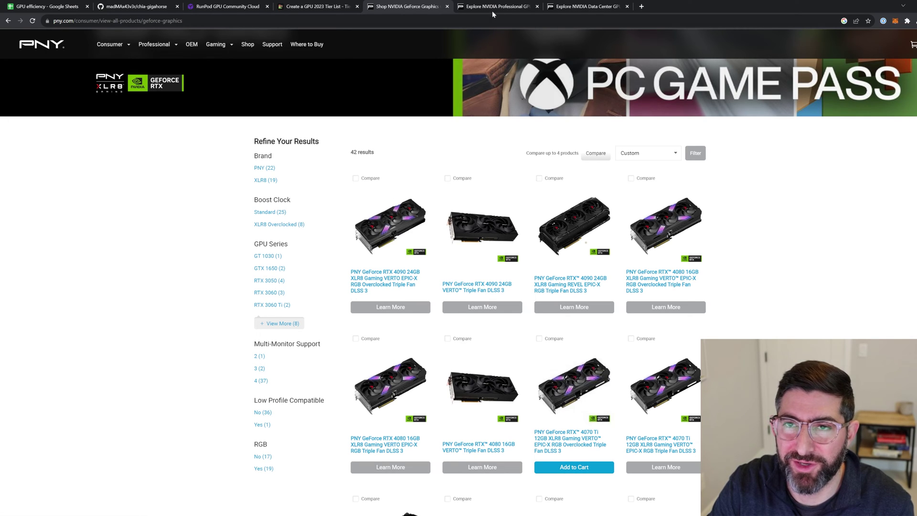
mouse_move(502, 5)
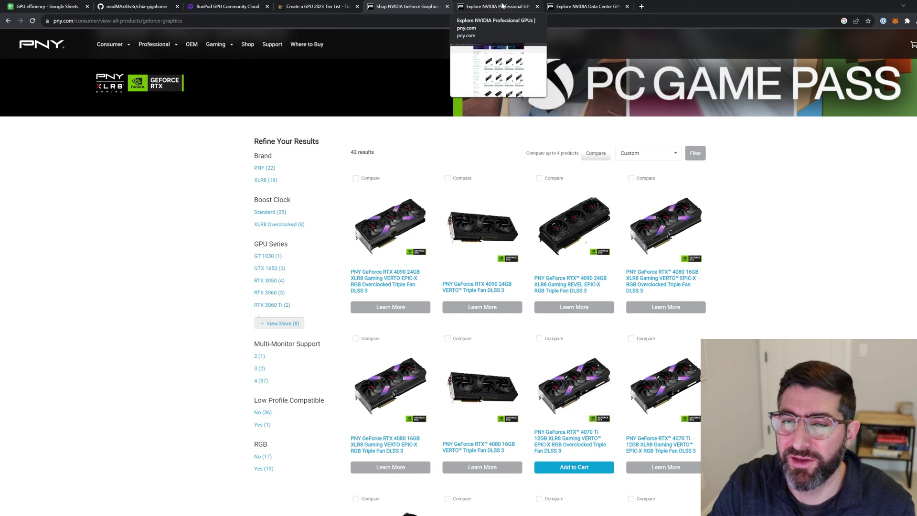
left_click(497, 7)
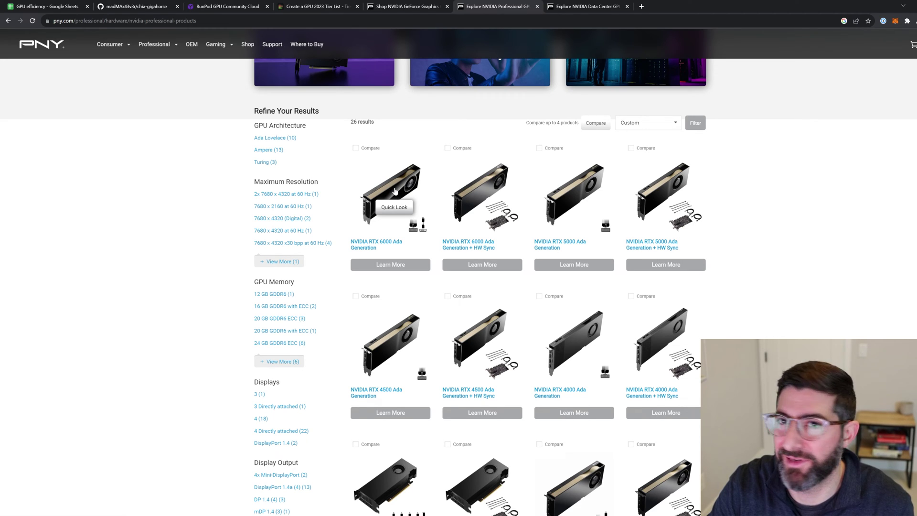
left_click(407, 6)
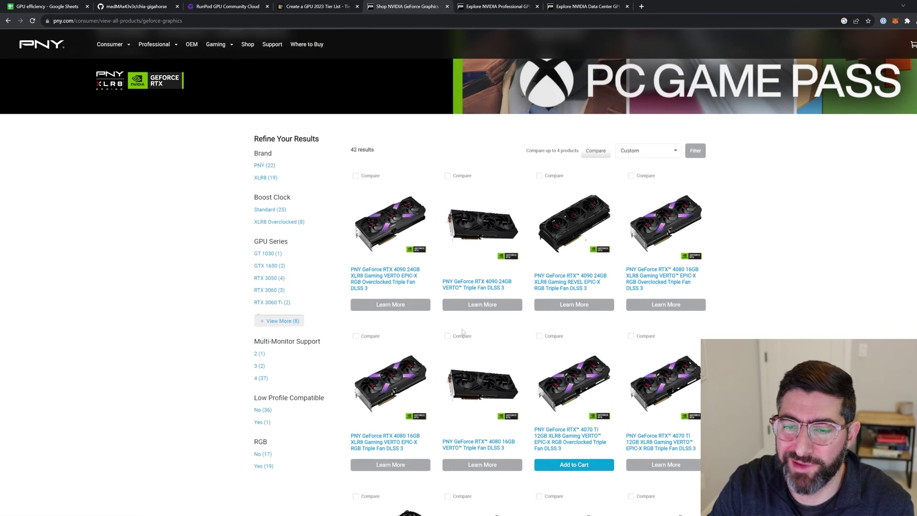
scroll(463, 325, "down", 3)
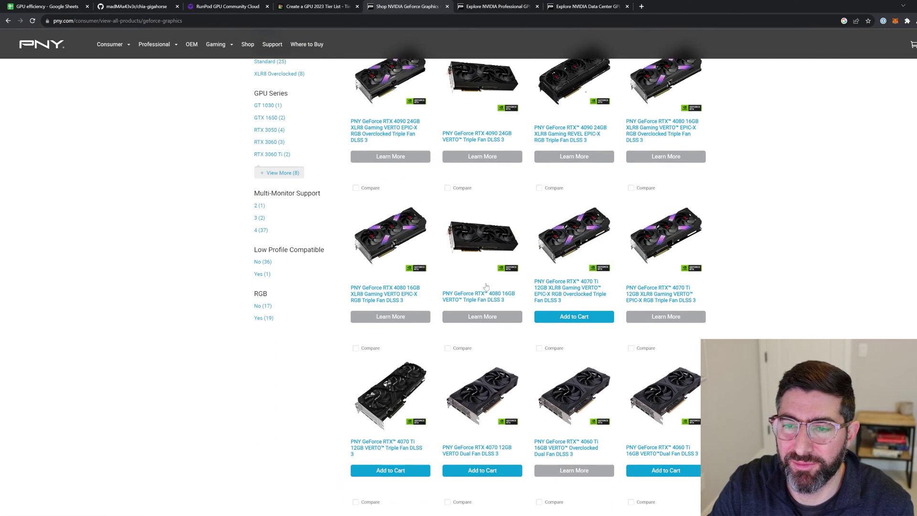
scroll(492, 271, "up", 3)
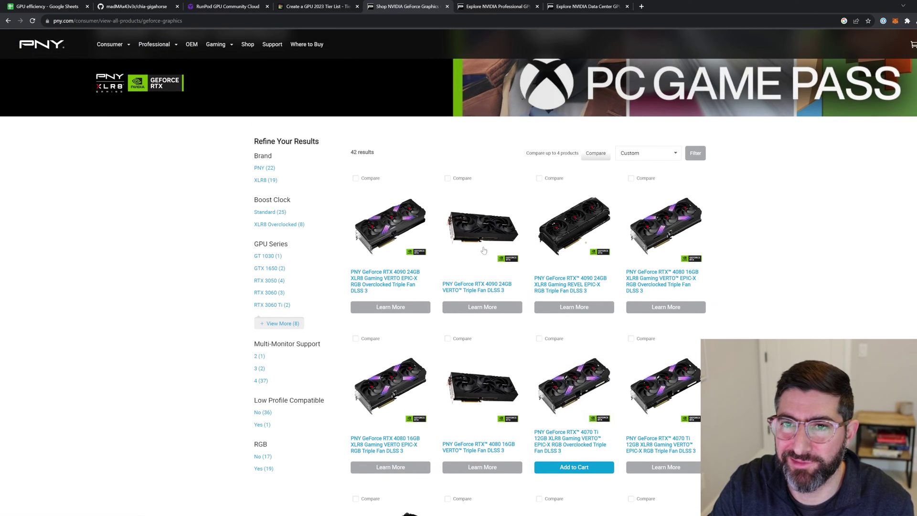
scroll(458, 174, "down", 1)
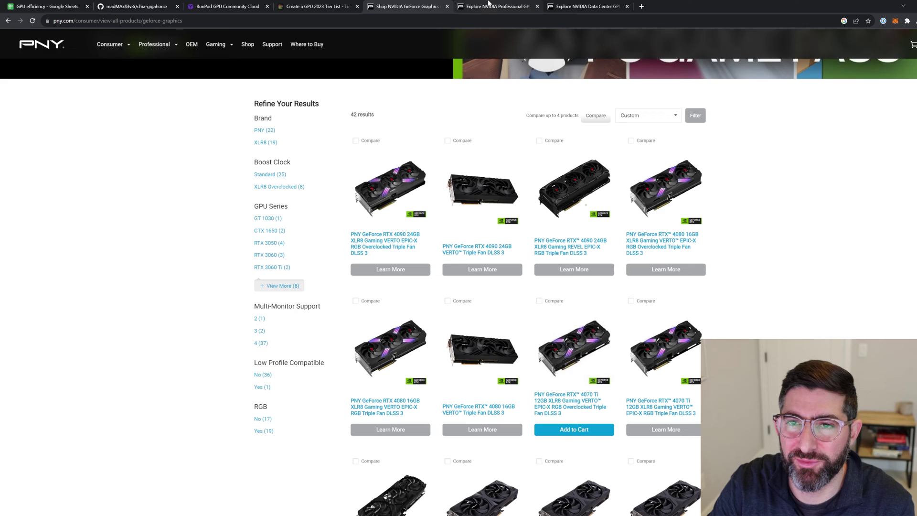
left_click(487, 5)
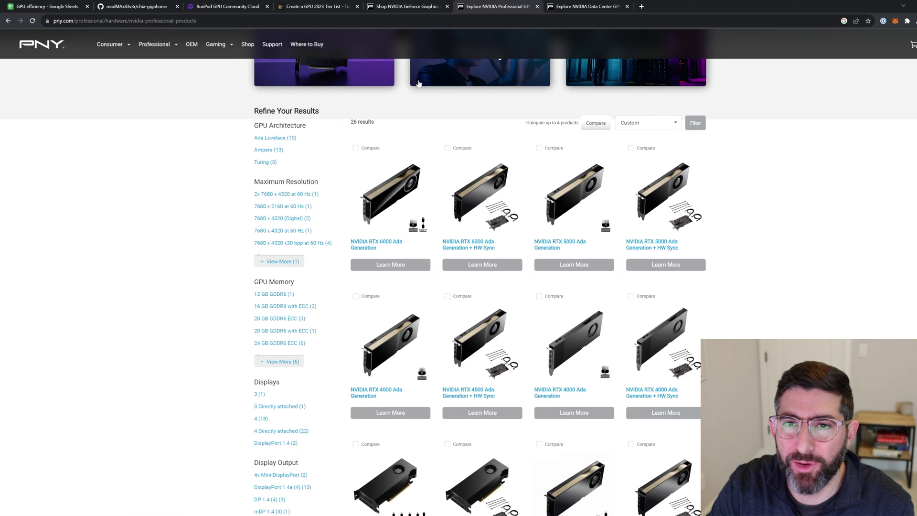
left_click(408, 7)
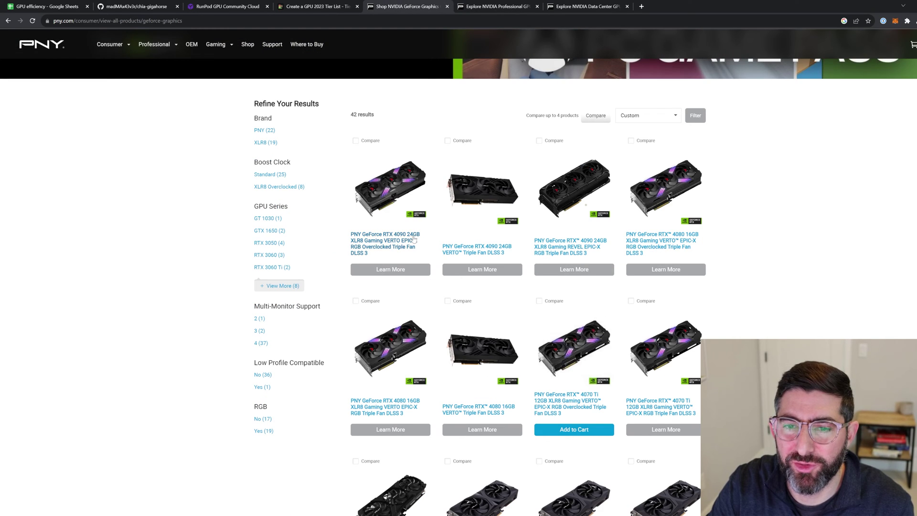
left_click(497, 7)
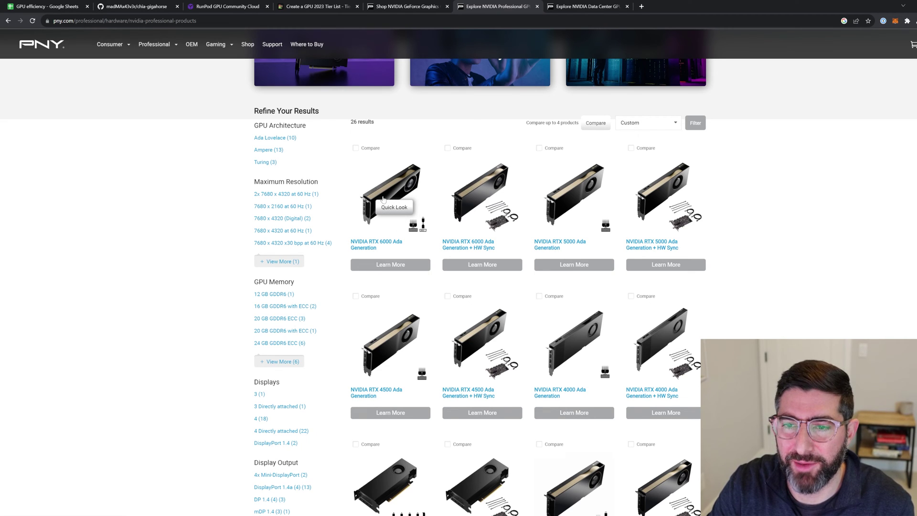
Scroll through the 26 professional GPUs, glance at the GeForce listing, and return to the professional cards
scroll(383, 198, "down", 2)
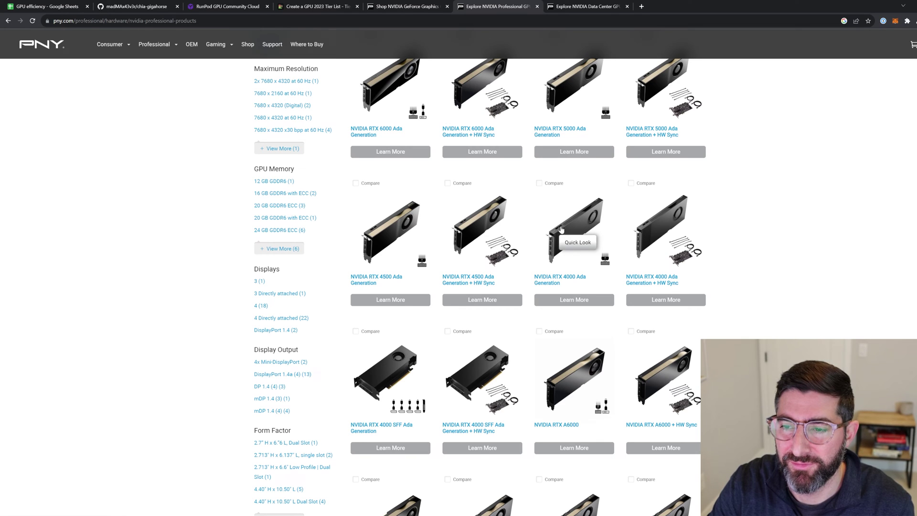
scroll(554, 239, "down", 1)
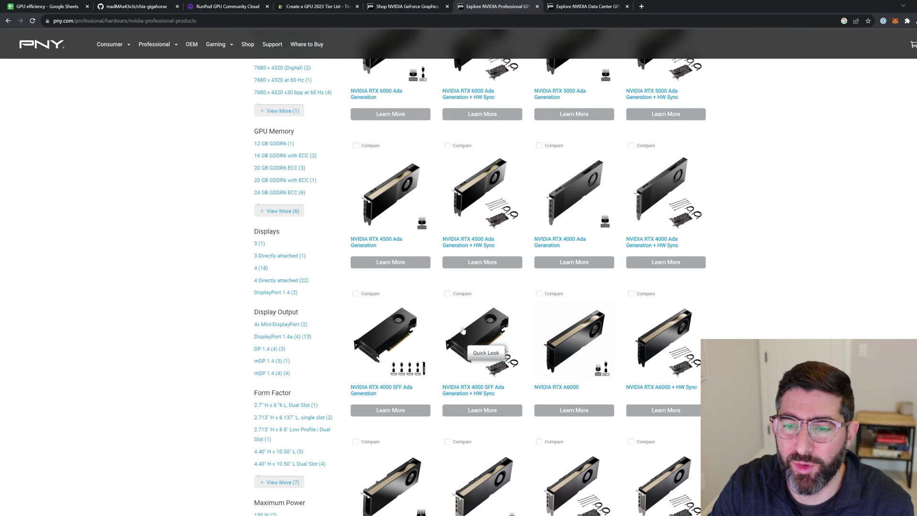
scroll(477, 341, "up", 2)
scroll(477, 340, "down", 1)
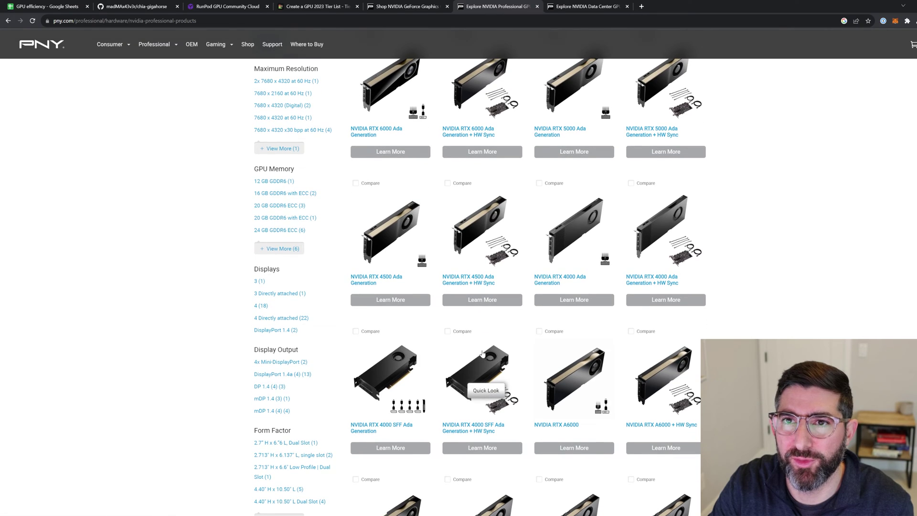
scroll(481, 356, "up", 4)
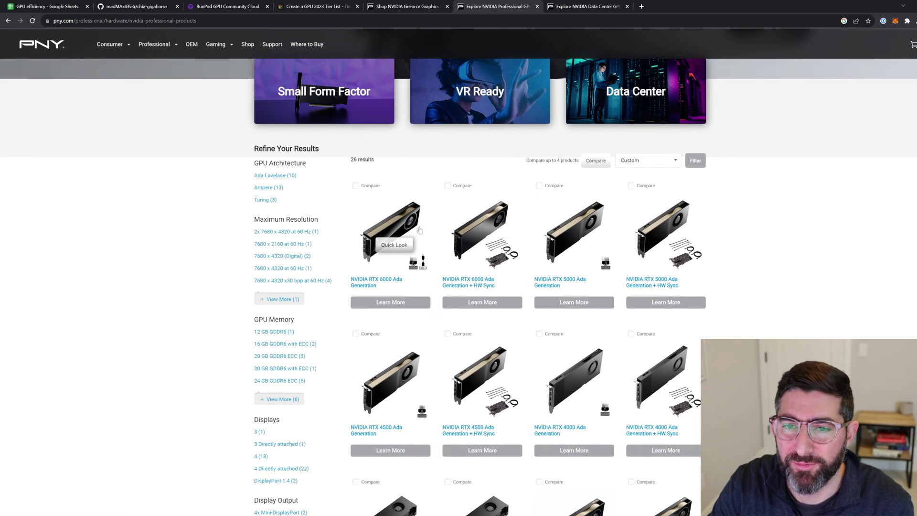
mouse_move(420, 217)
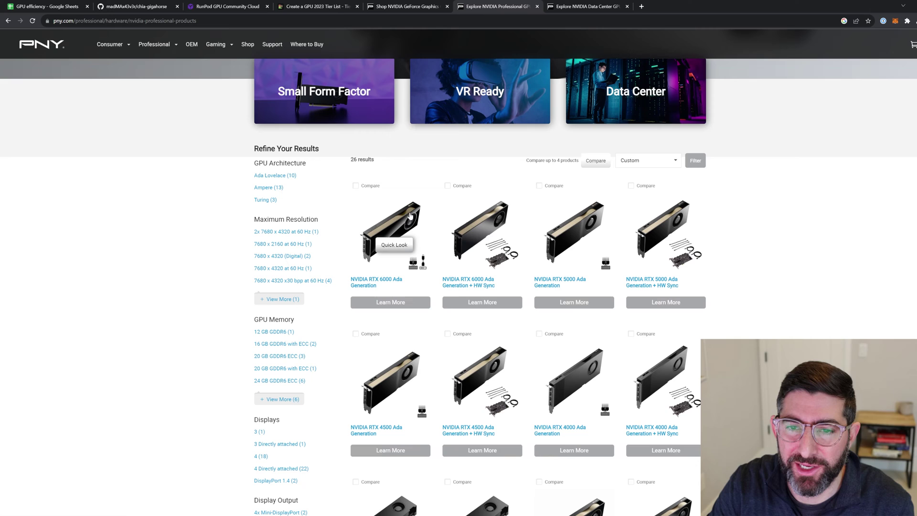
left_click(407, 4)
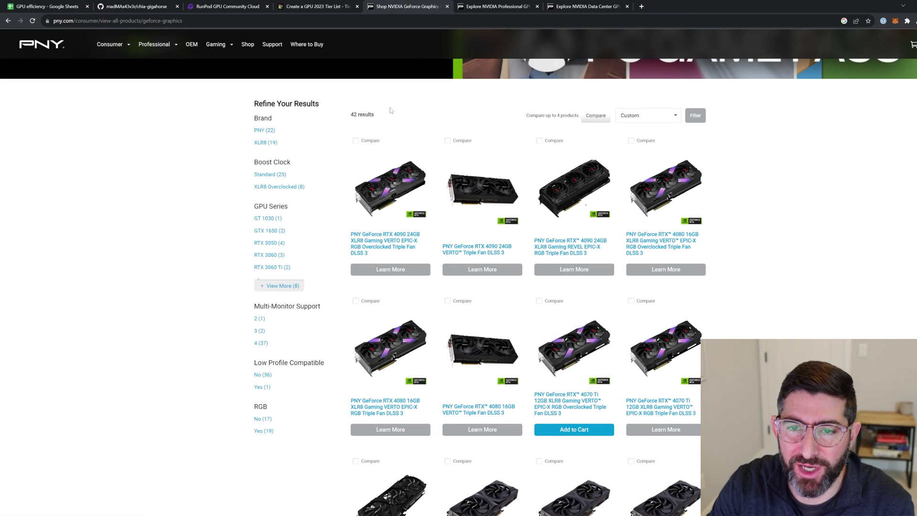
left_click(476, 3)
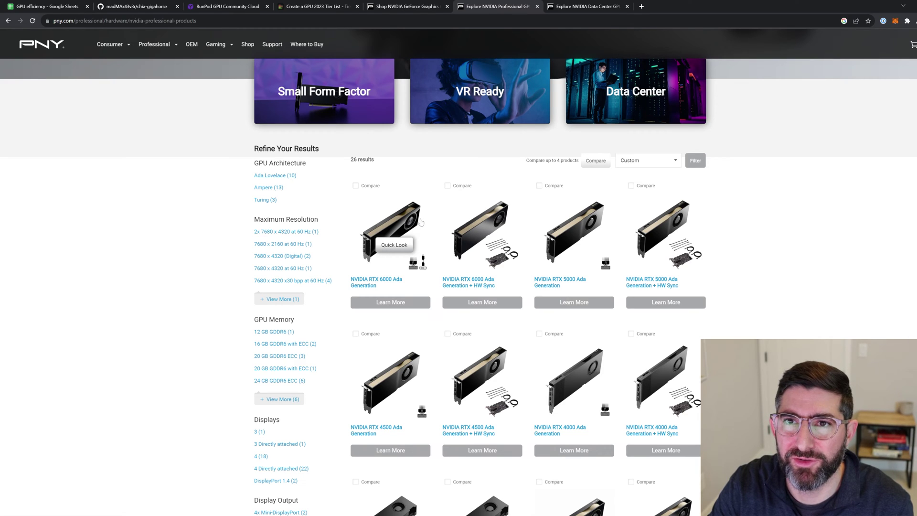
left_click(405, 222)
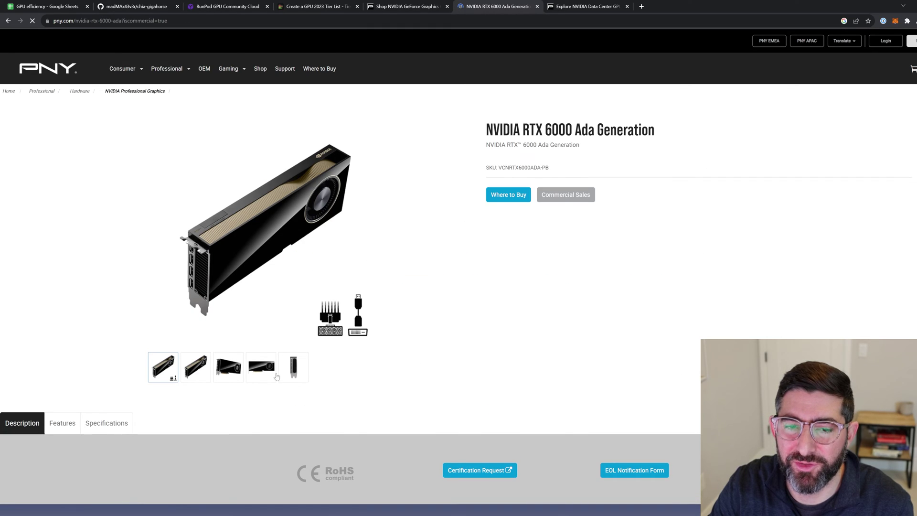
left_click(228, 367)
left_click(260, 370)
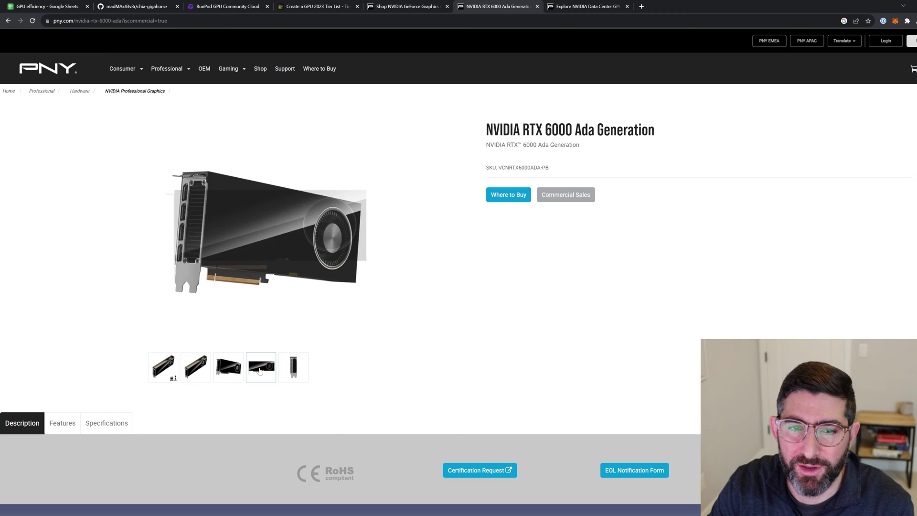
left_click(293, 370)
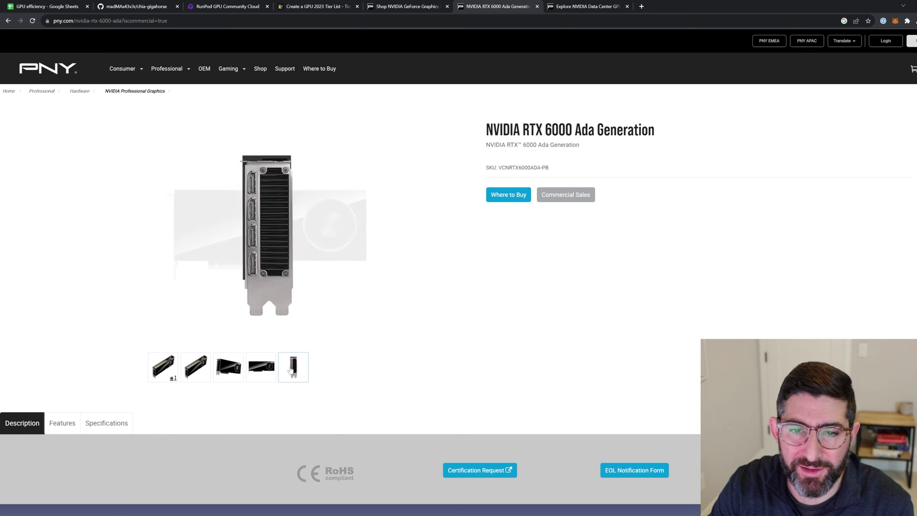
left_click(171, 370)
scroll(481, 272, "down", 3)
scroll(481, 273, "up", 3)
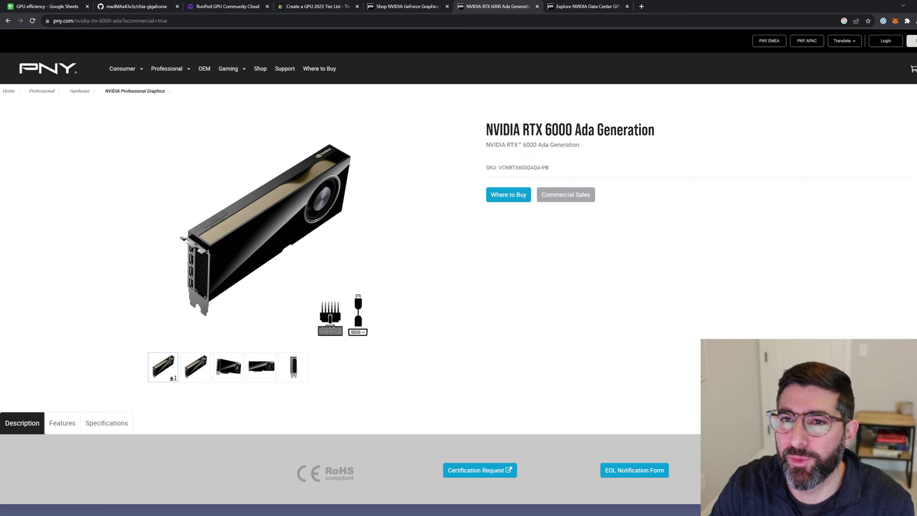
key("alt+Left")
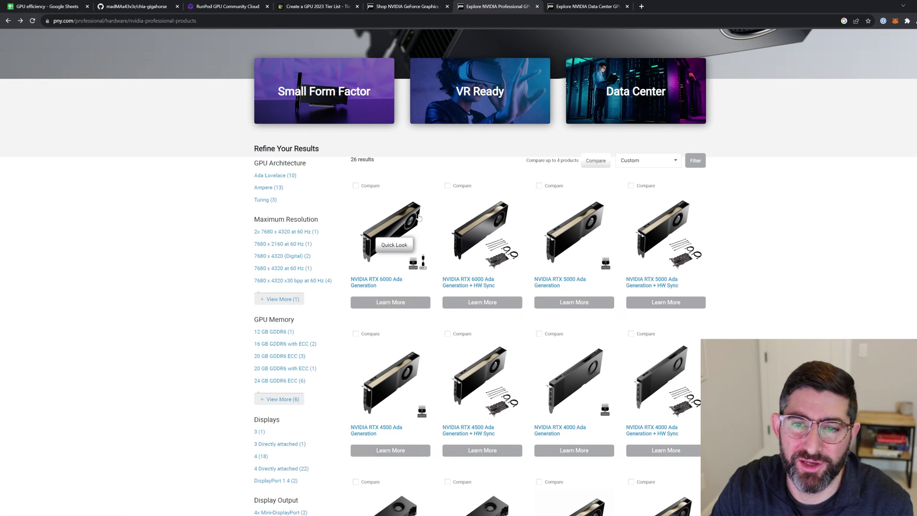
Browse the grid of 14 NVIDIA Data Center GPUs
left_click(606, 4)
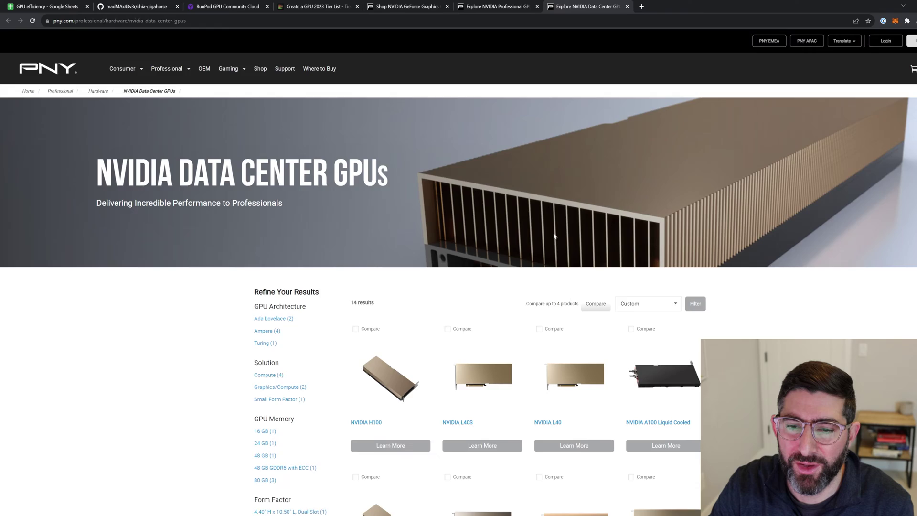
scroll(554, 235, "down", 4)
scroll(541, 220, "down", 2)
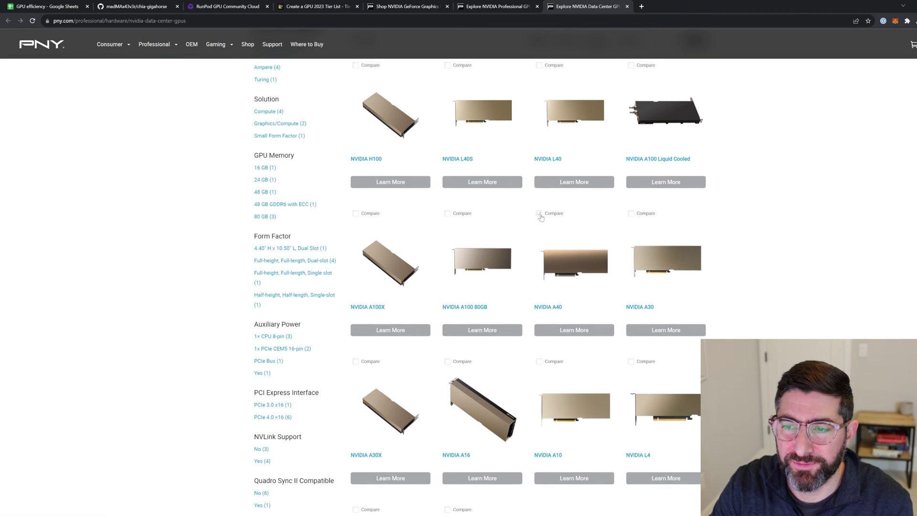
scroll(541, 219, "up", 1)
scroll(435, 210, "up", 2)
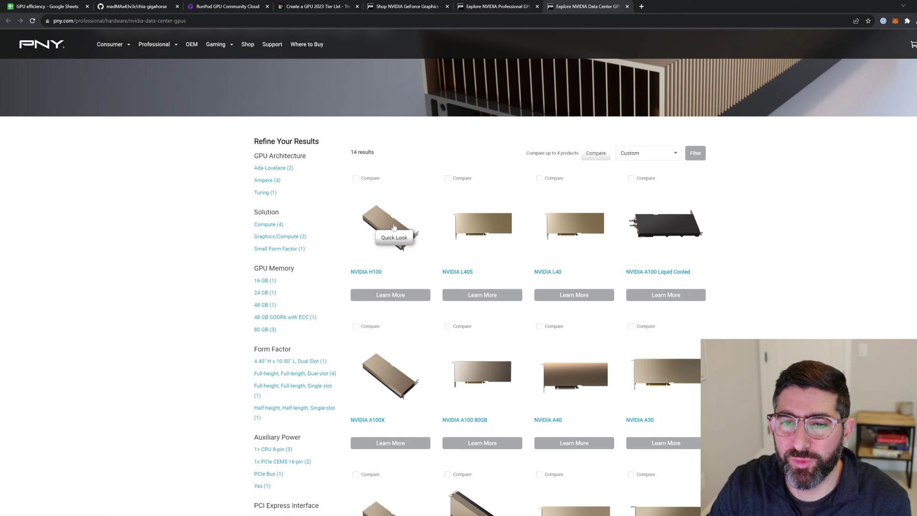
View the H100's Quick Look details, then close the modal
left_click(396, 227)
left_click(396, 228)
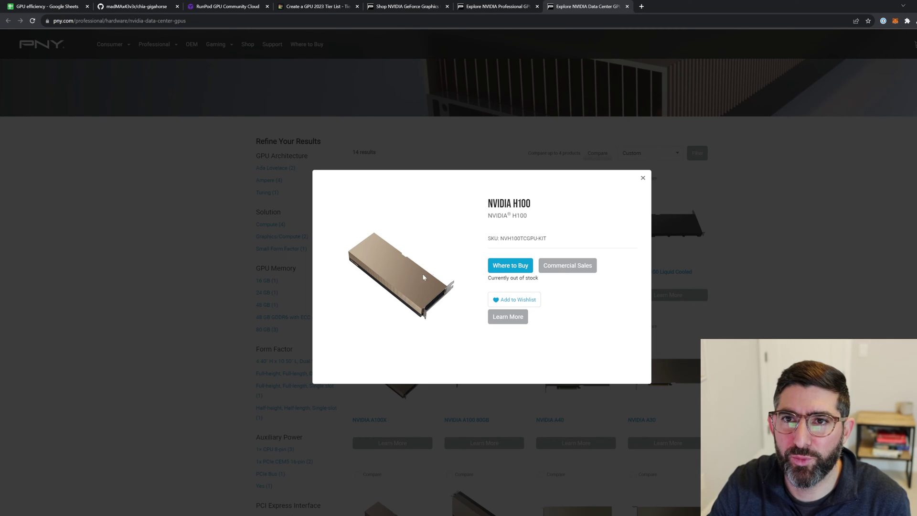
left_click(643, 179)
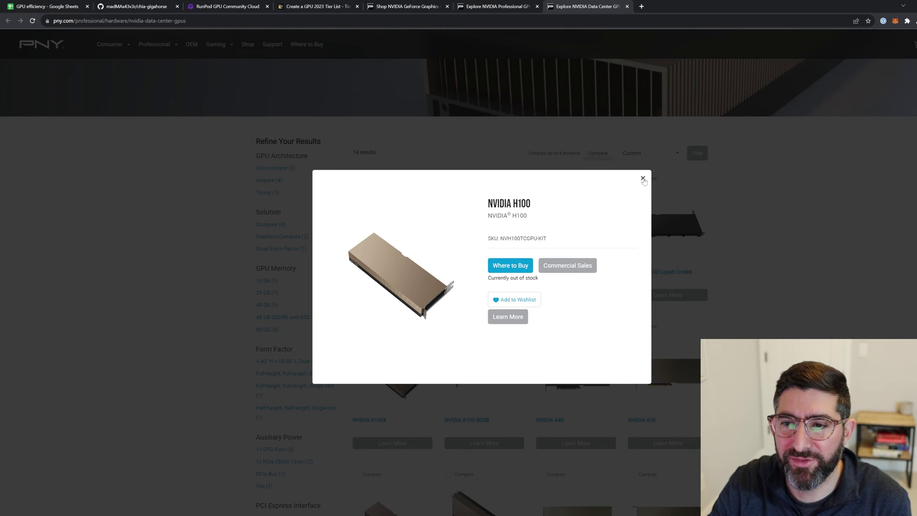
mouse_move(632, 192)
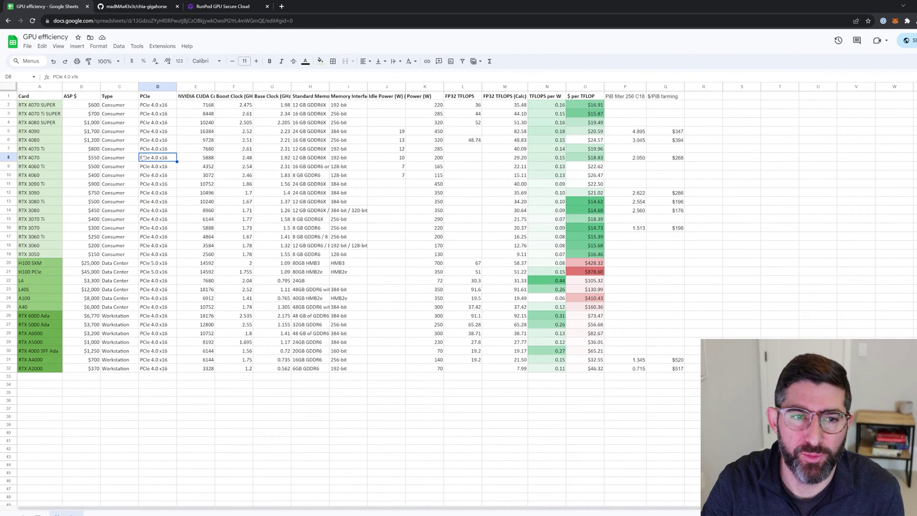
left_click(33, 106)
left_click_drag(33, 114, 42, 124)
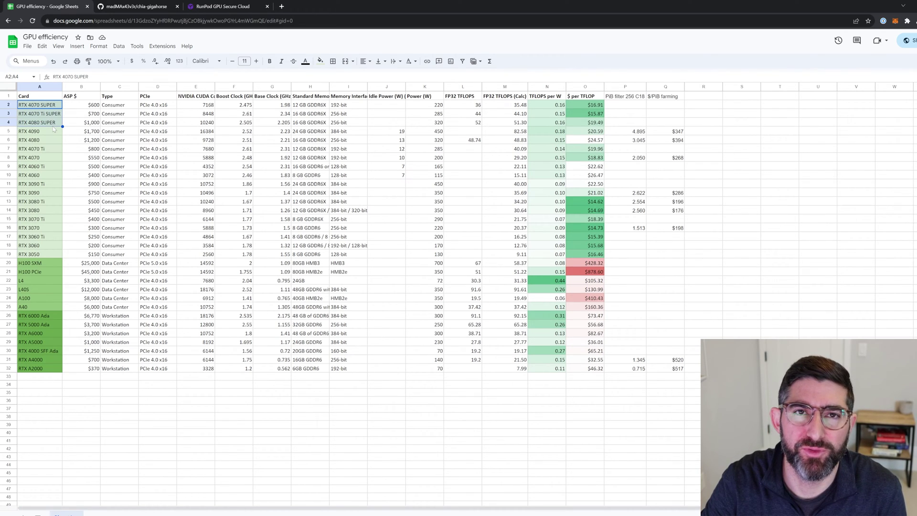
left_click(50, 124)
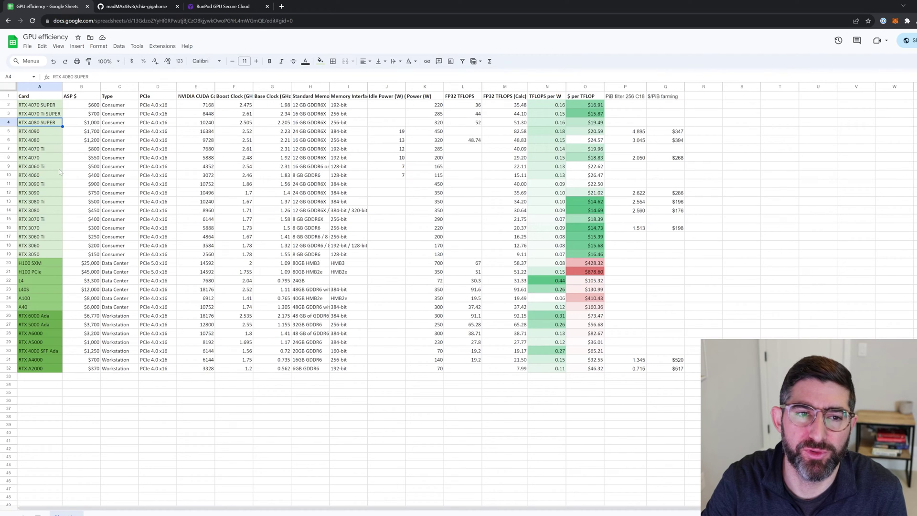
left_click_drag(48, 106, 52, 308)
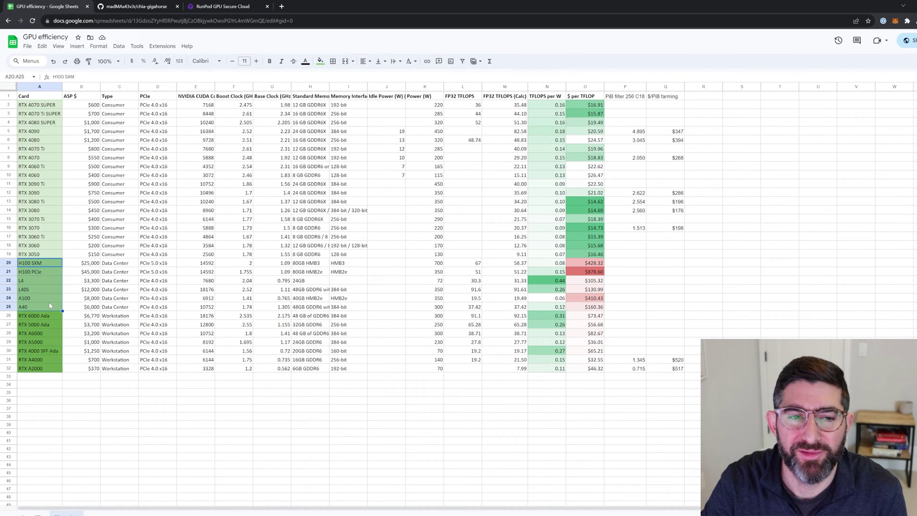
left_click(47, 297)
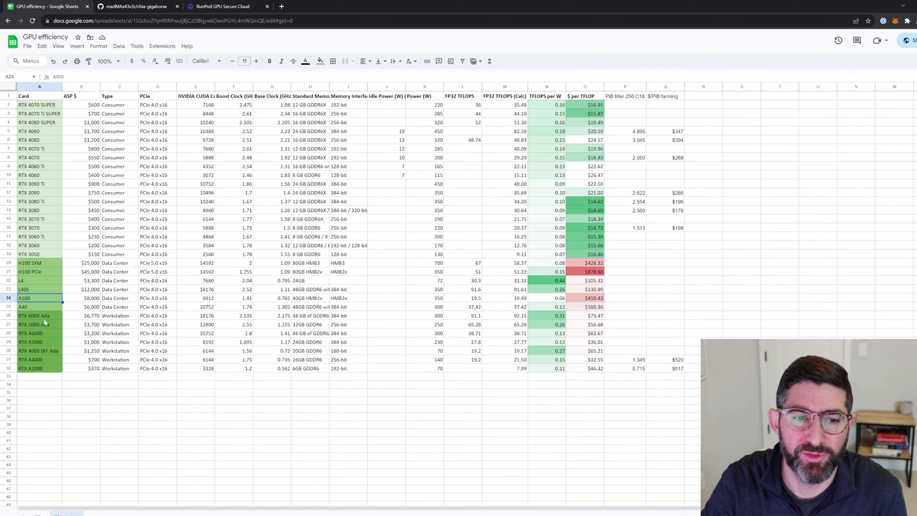
left_click_drag(46, 316, 48, 371)
left_click(55, 393)
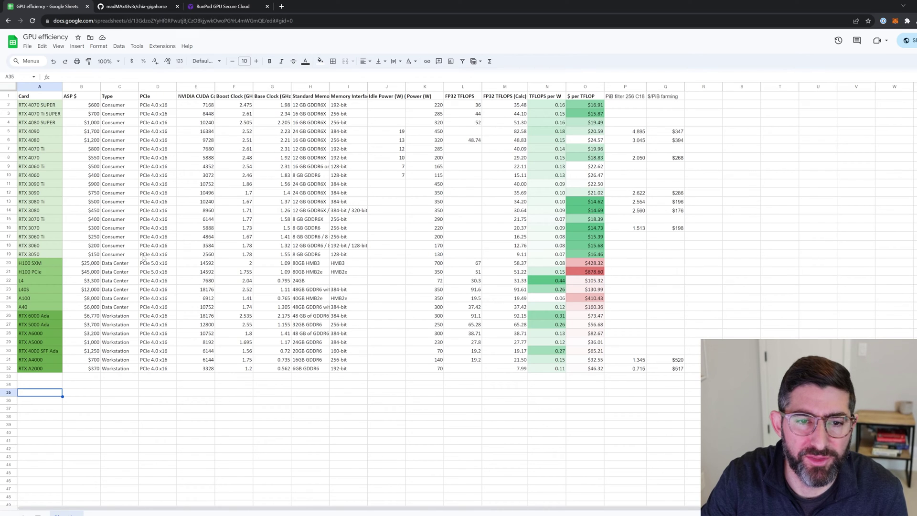
left_click(9, 263)
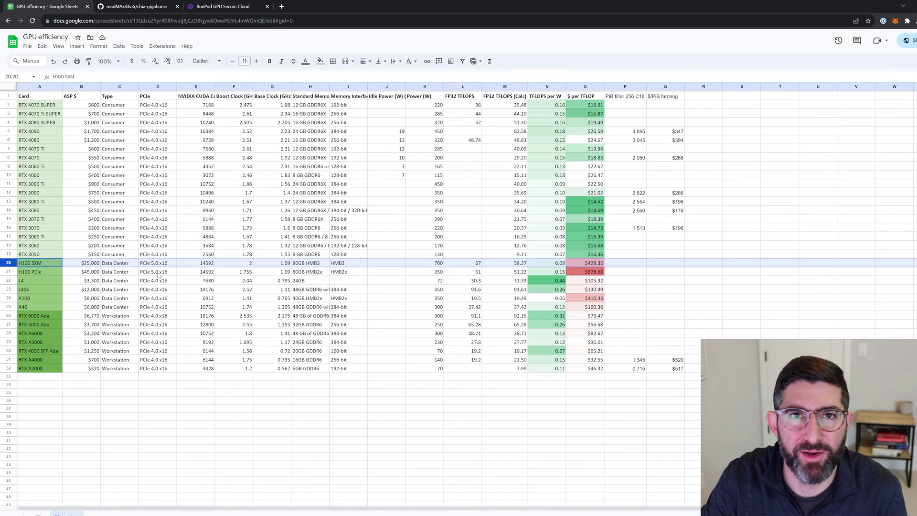
Widen column E for NVIDIA CUDA Cores and auto-fit column F to the Boost Clock (GHz) header
left_click(242, 186)
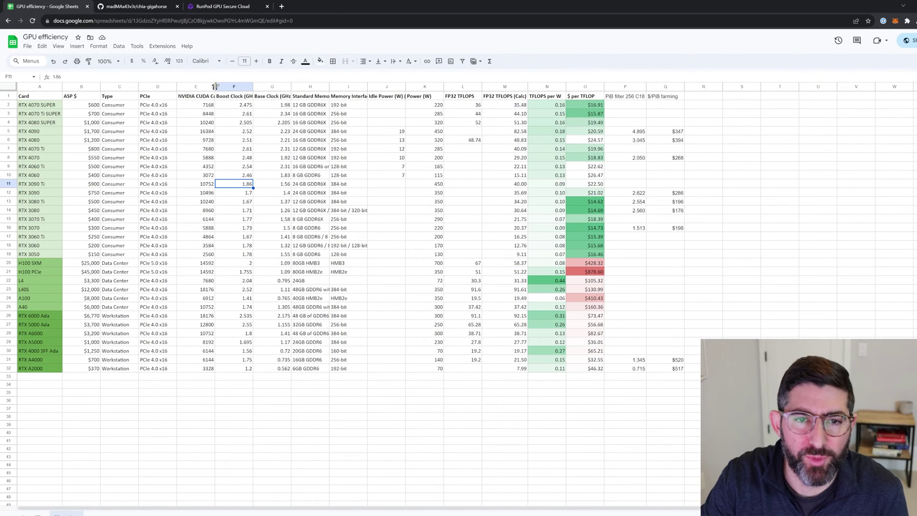
left_click_drag(215, 87, 225, 86)
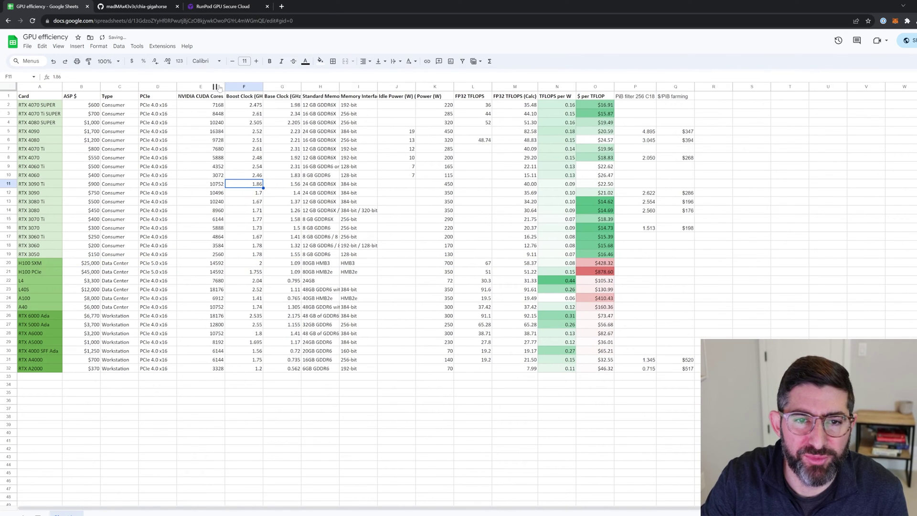
left_click(262, 87)
double_click(263, 87)
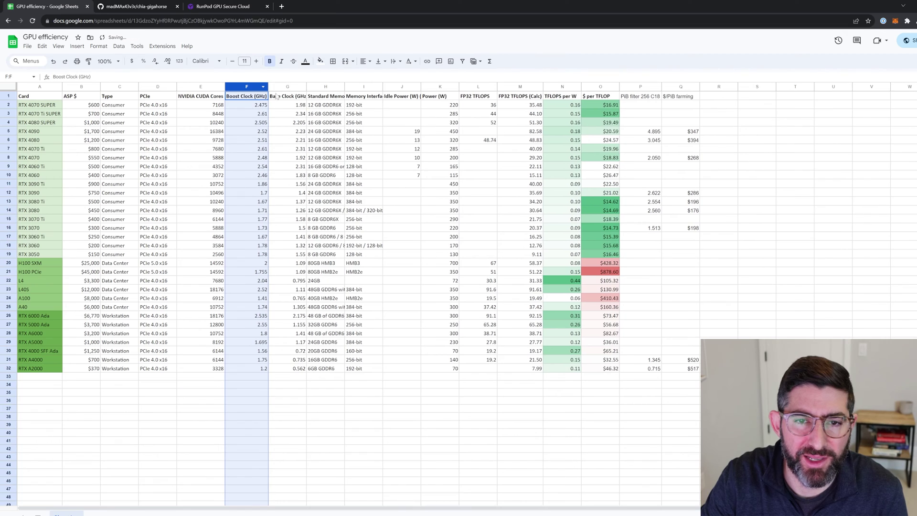
Check the RTX 4070 SUPER's cores, boost clock, and the =E2*F2*2/1000 FP32 TFLOPS formula (35.48)
left_click(214, 106)
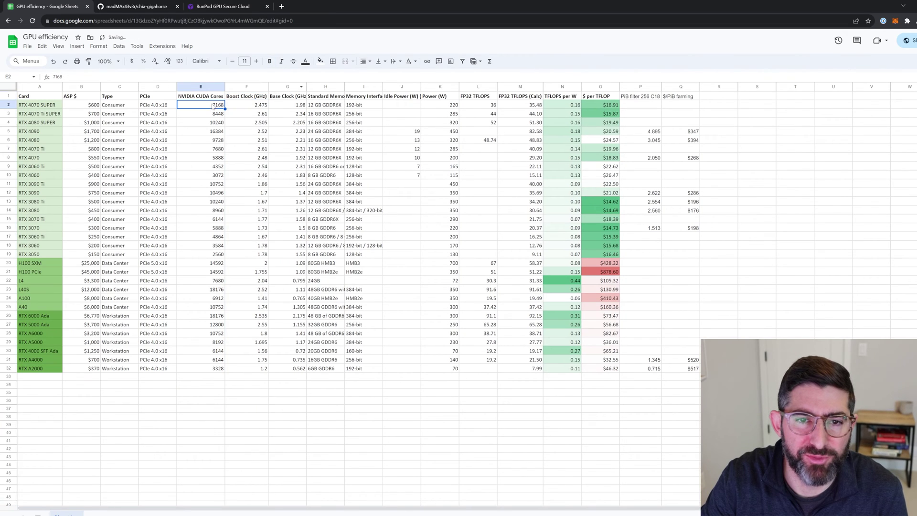
left_click(251, 107)
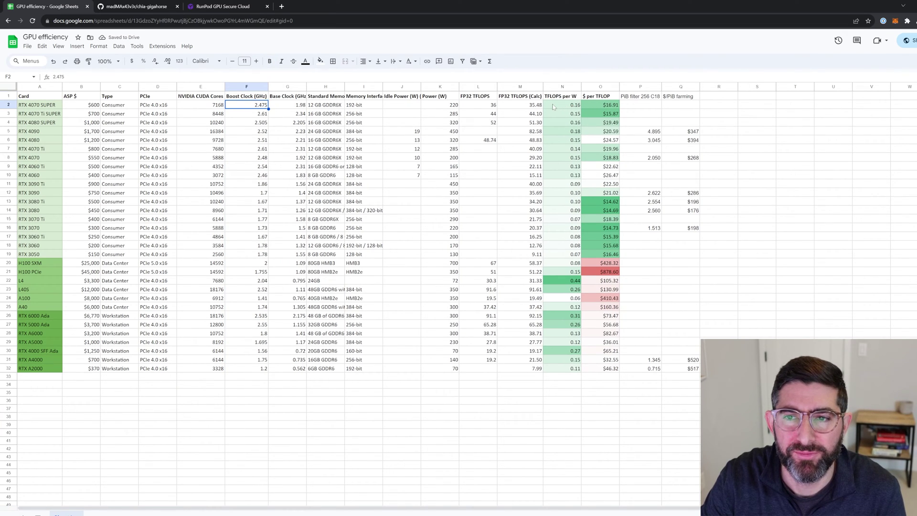
left_click(534, 107)
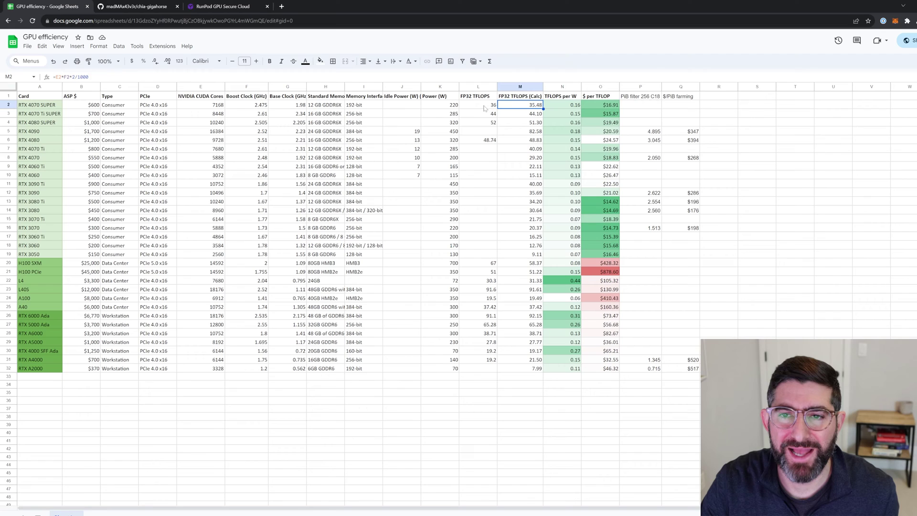
double_click(530, 107)
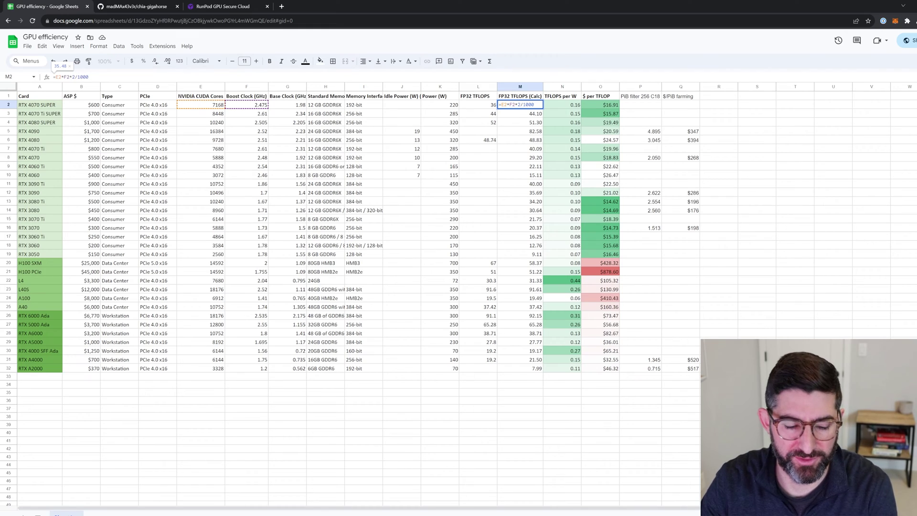
key("Escape")
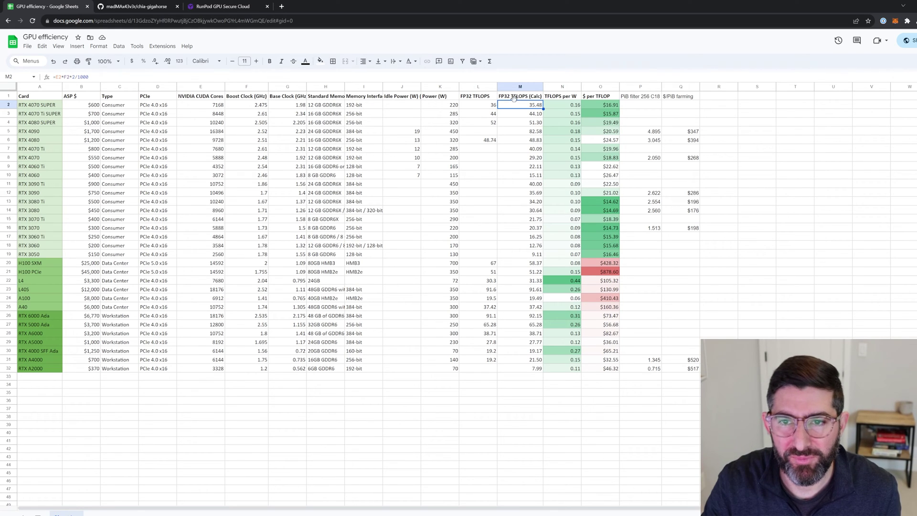
left_click(475, 87)
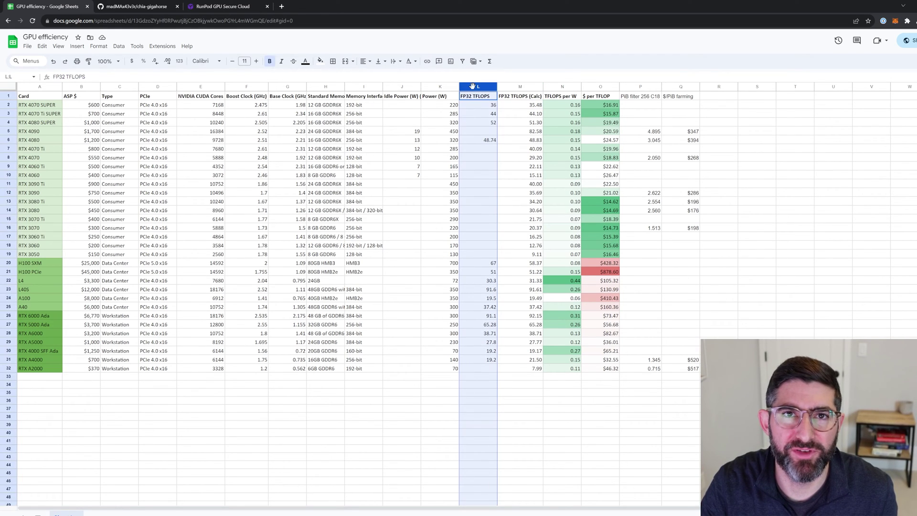
left_click(479, 107)
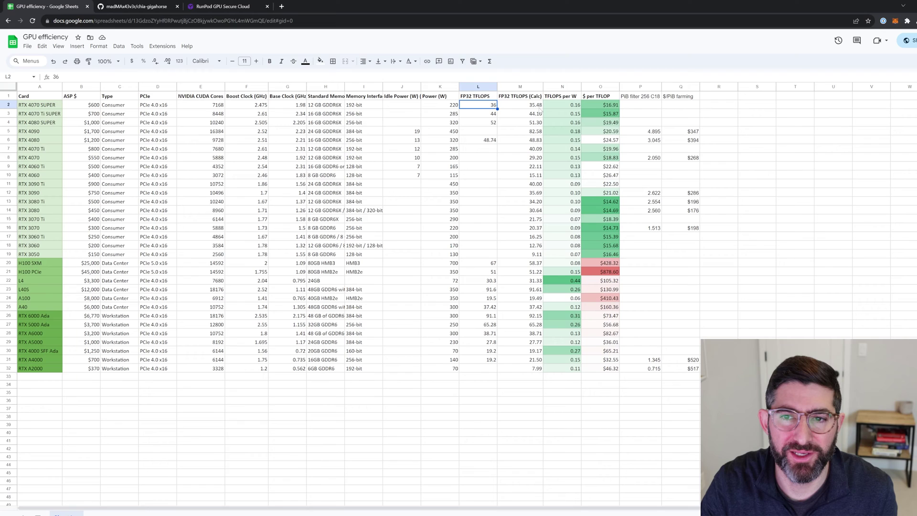
left_click(539, 106)
left_click(490, 107)
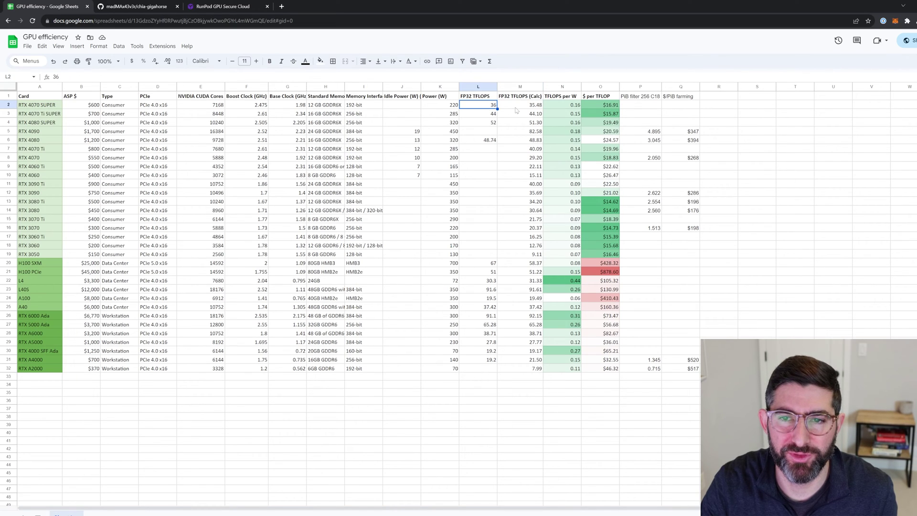
left_click(443, 88)
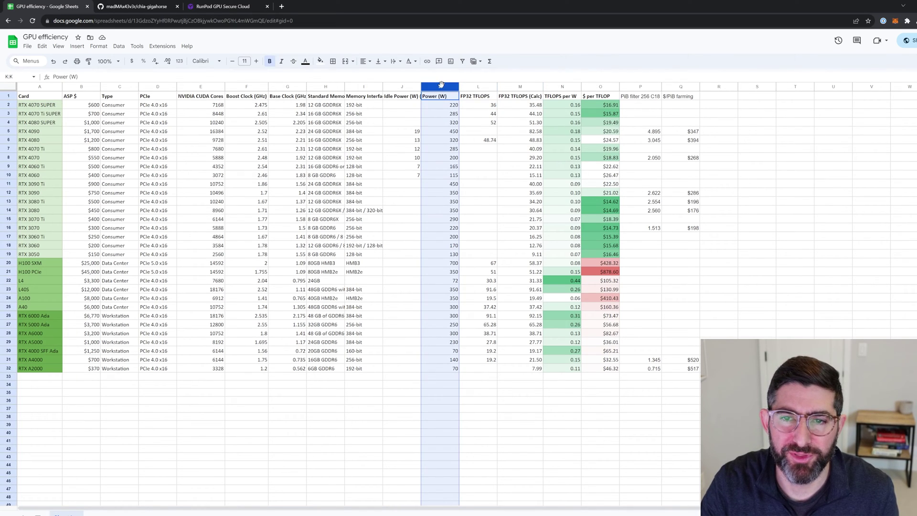
left_click(556, 86)
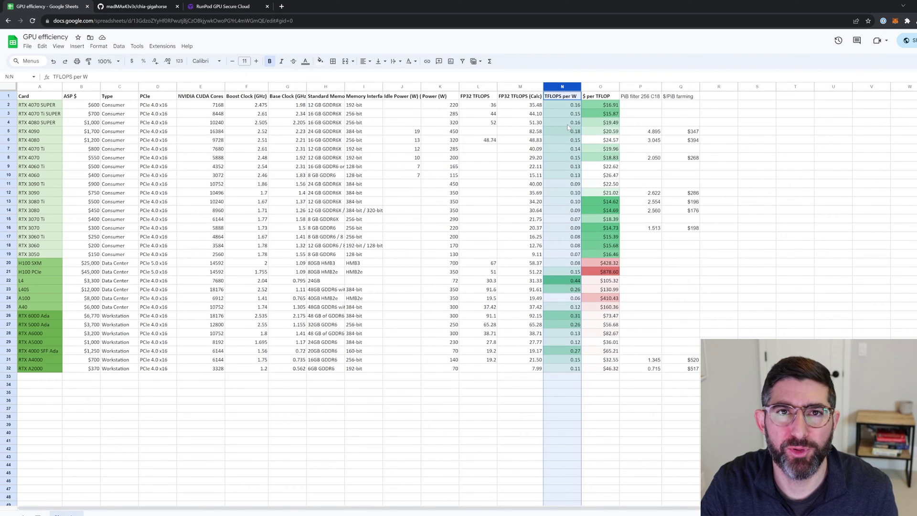
left_click(604, 88)
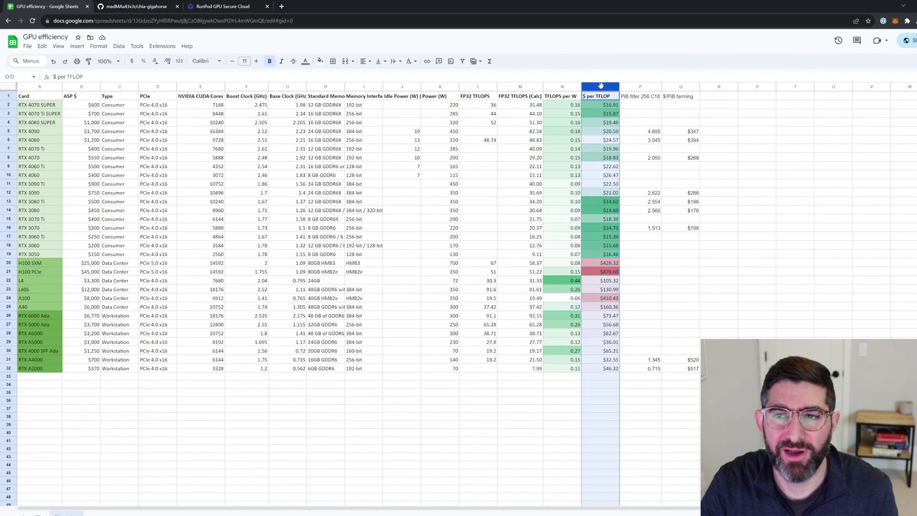
left_click(88, 88)
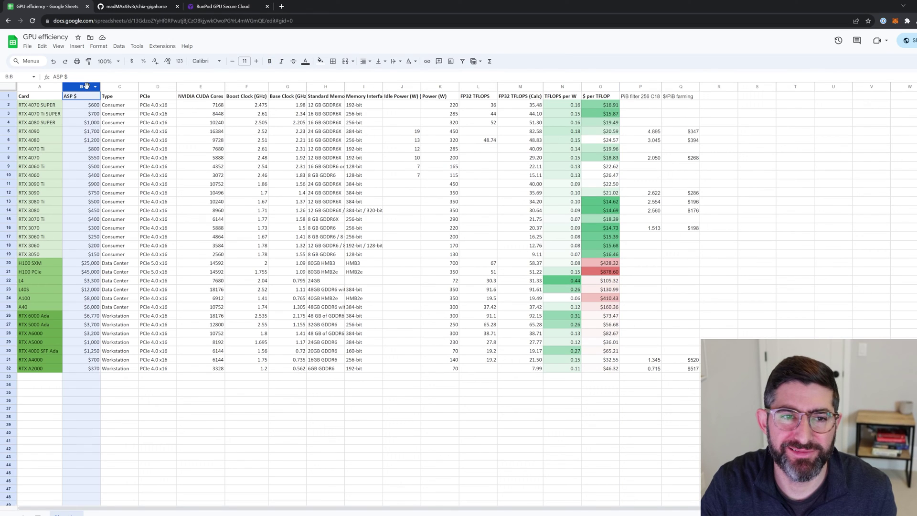
left_click(97, 177)
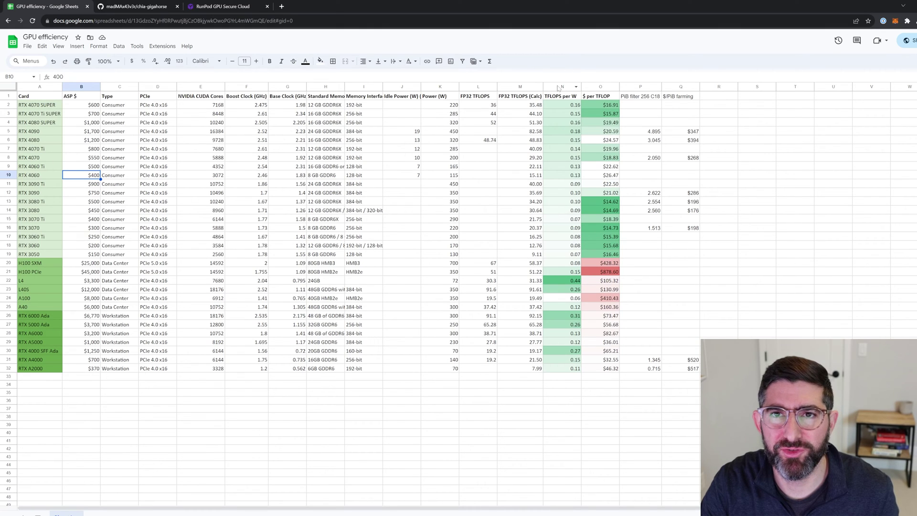
left_click(559, 86)
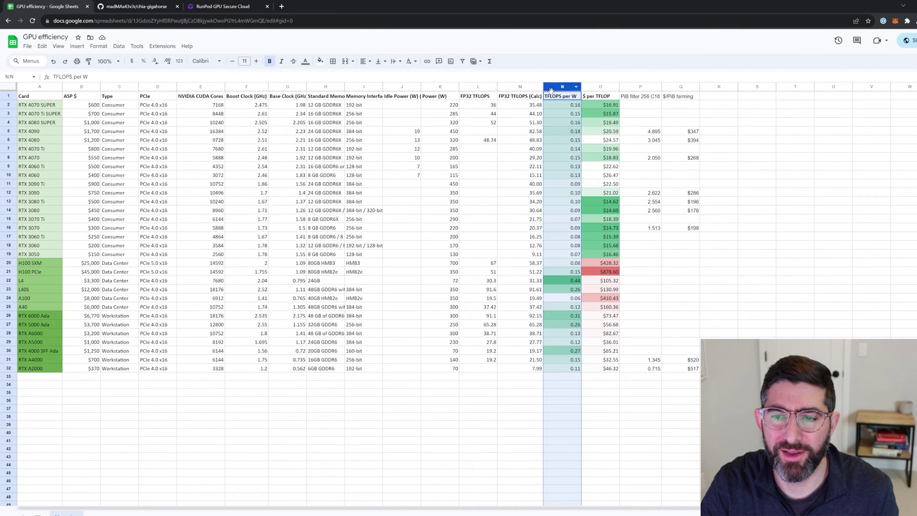
left_click(502, 377)
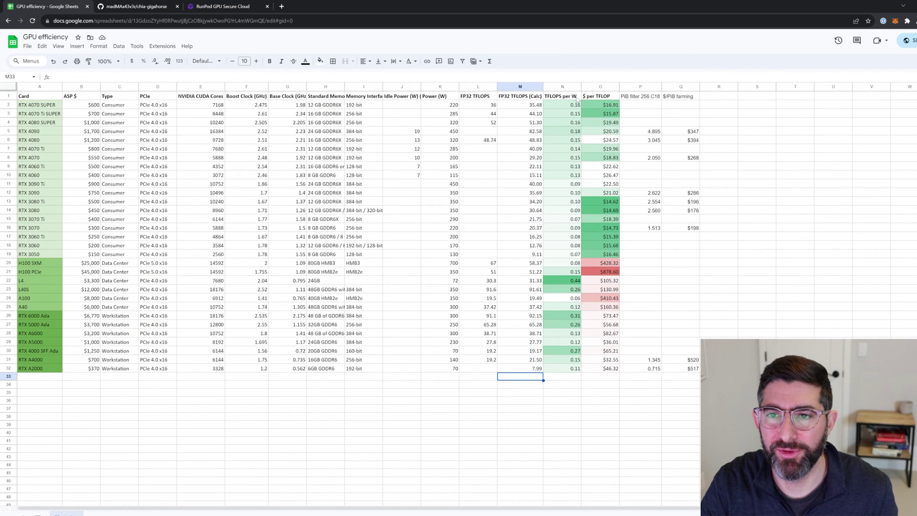
left_click(8, 281)
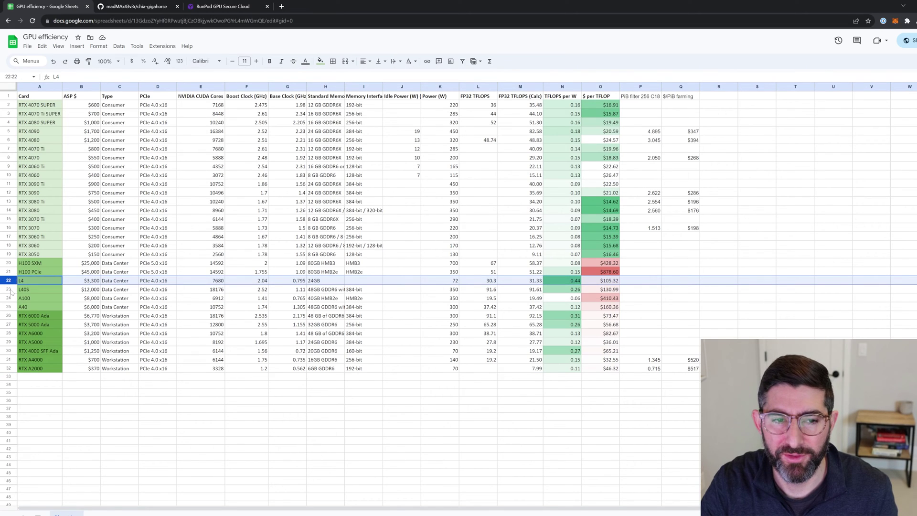
left_click(8, 289)
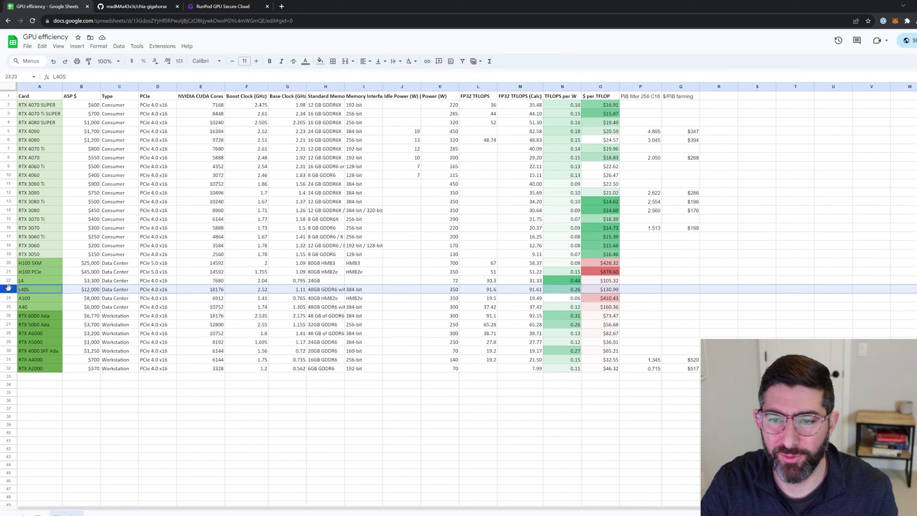
left_click(576, 283)
left_click(615, 283)
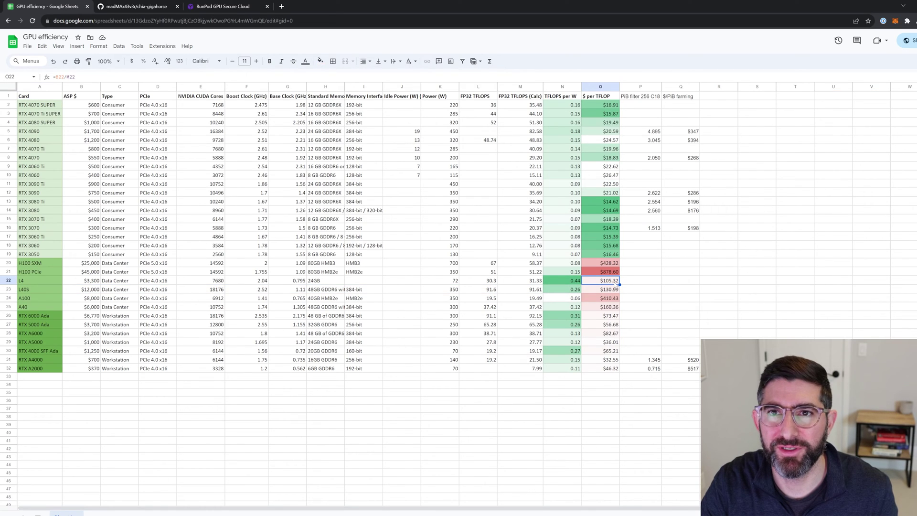
left_click(655, 287)
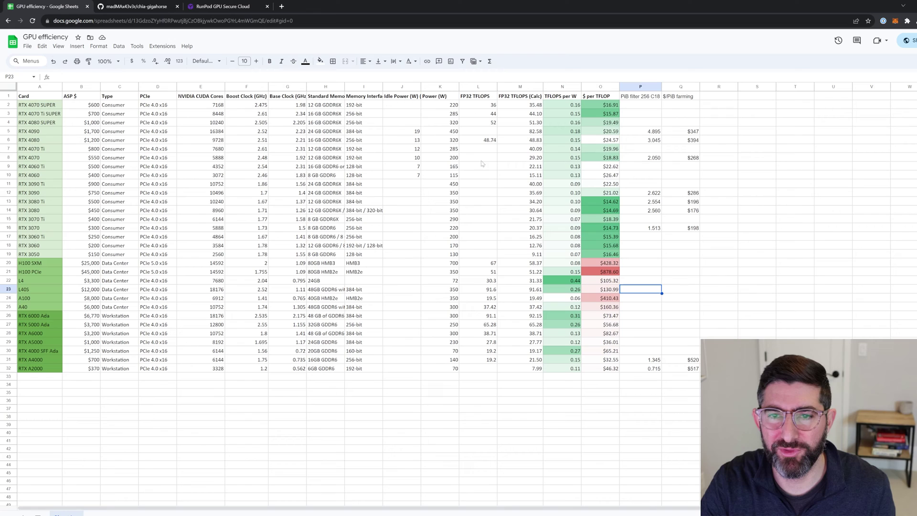
left_click(8, 131)
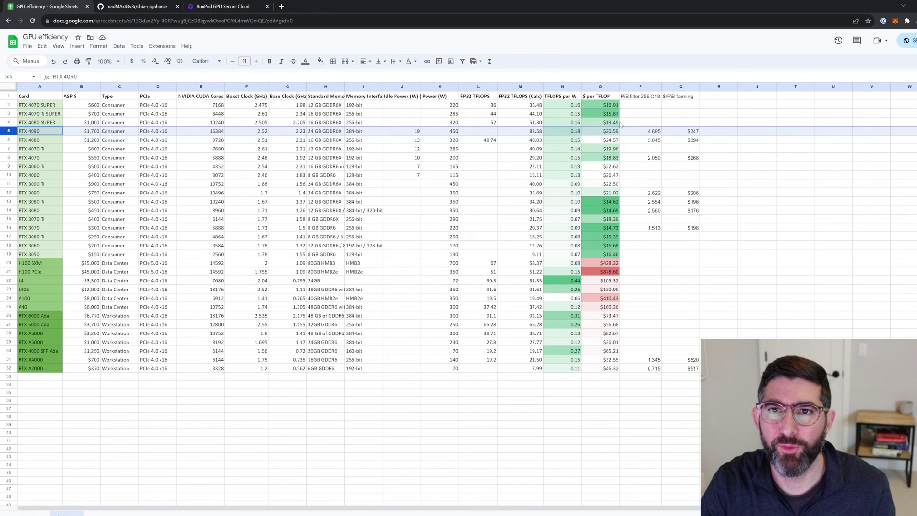
left_click(731, 158)
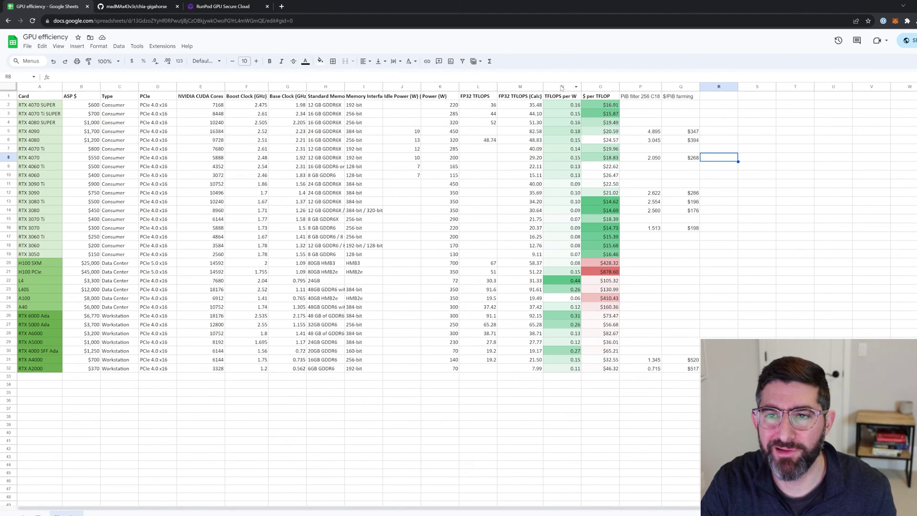
left_click(526, 86)
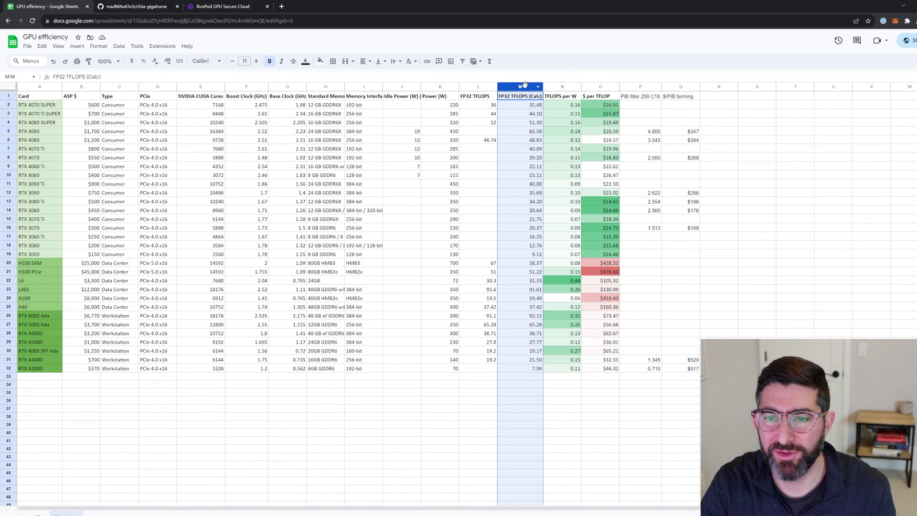
left_click(538, 133)
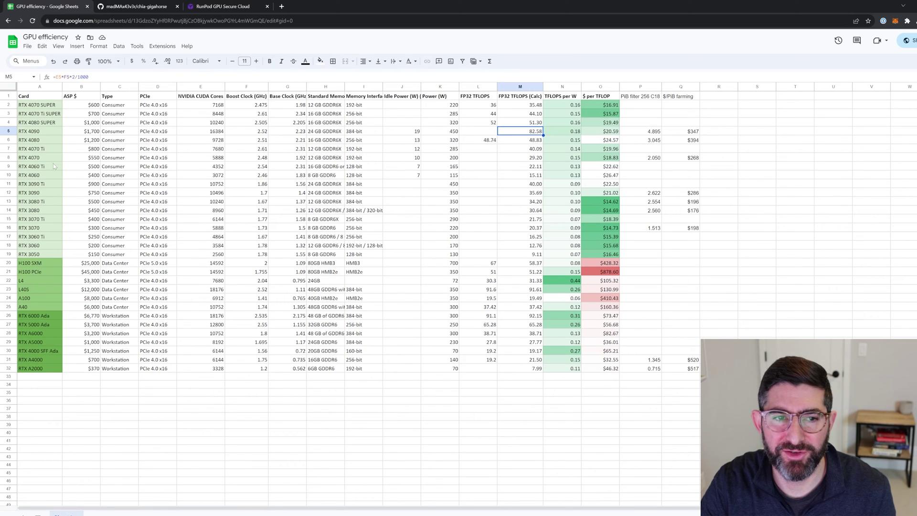
left_click(11, 194)
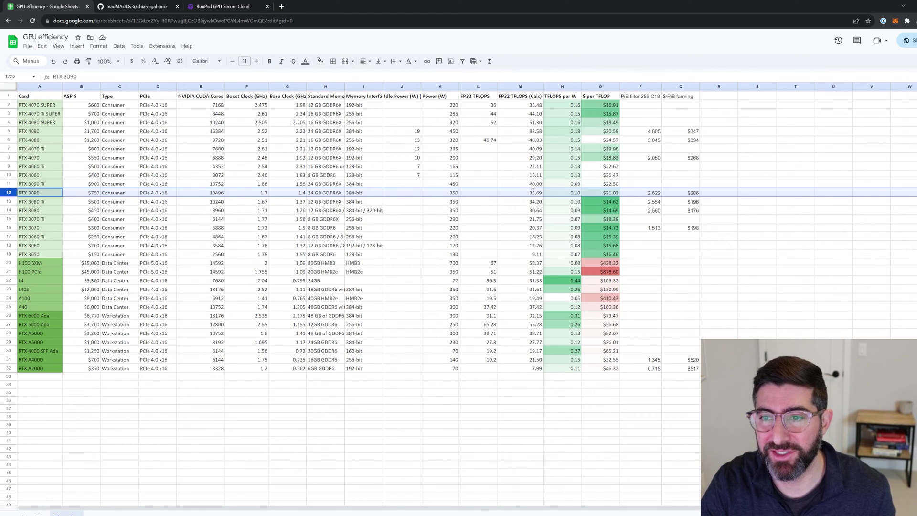
left_click(762, 193)
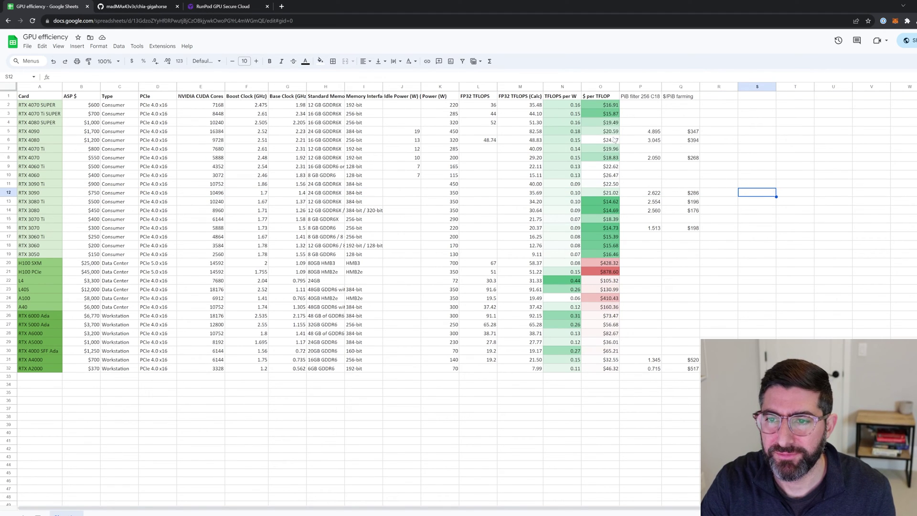
left_click_drag(606, 106, 607, 114)
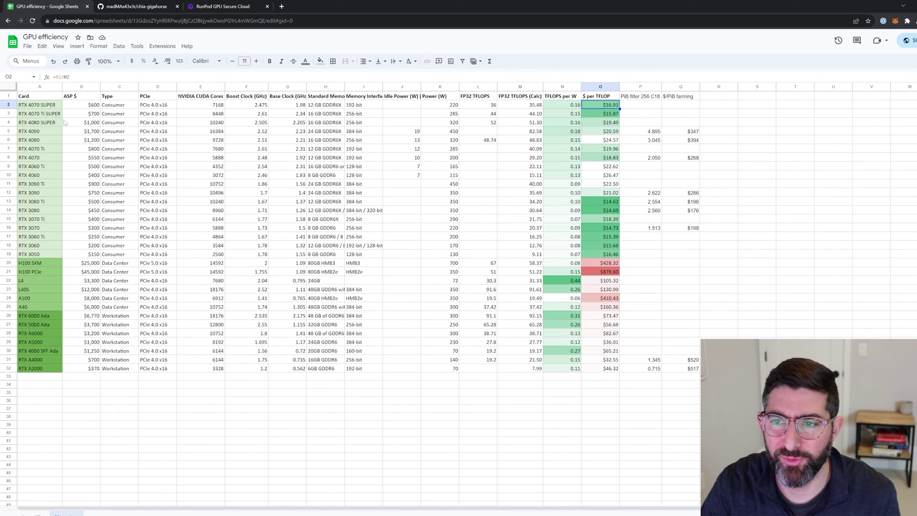
left_click(631, 86)
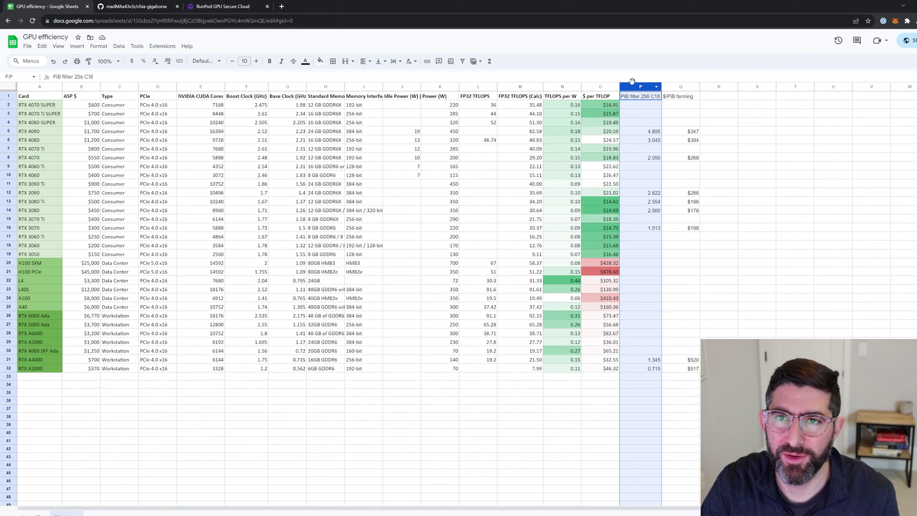
left_click(759, 176)
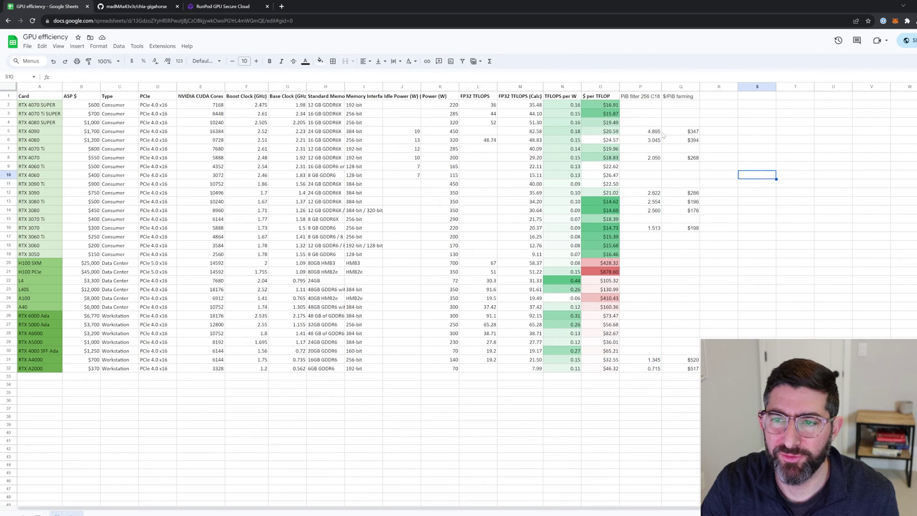
left_click(679, 87)
left_click(724, 159)
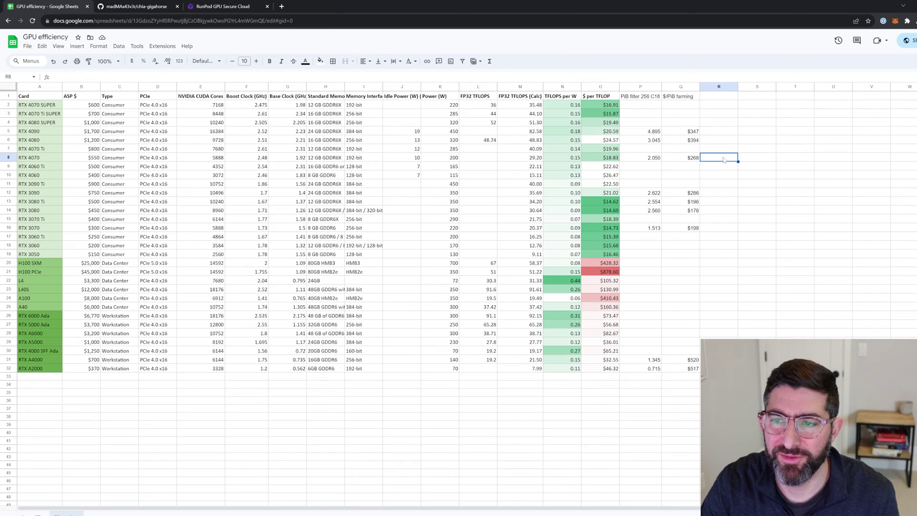
left_click(697, 213)
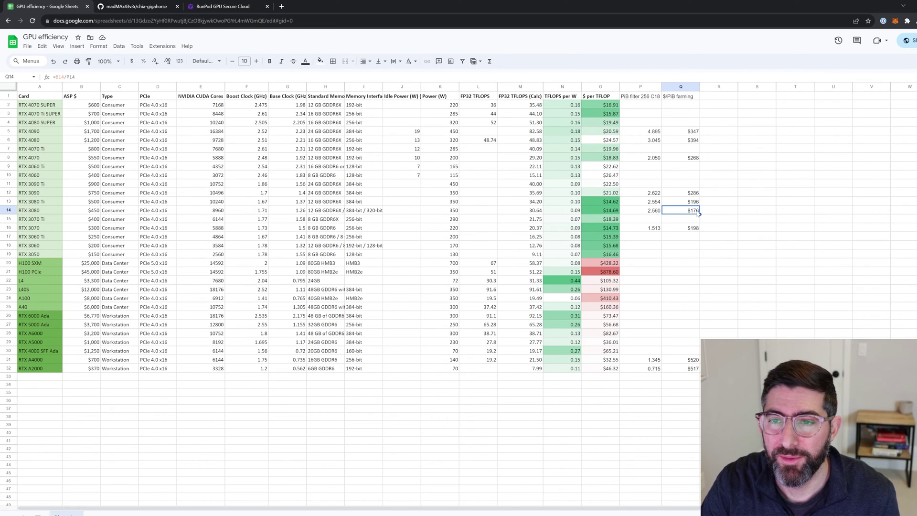
left_click(650, 170)
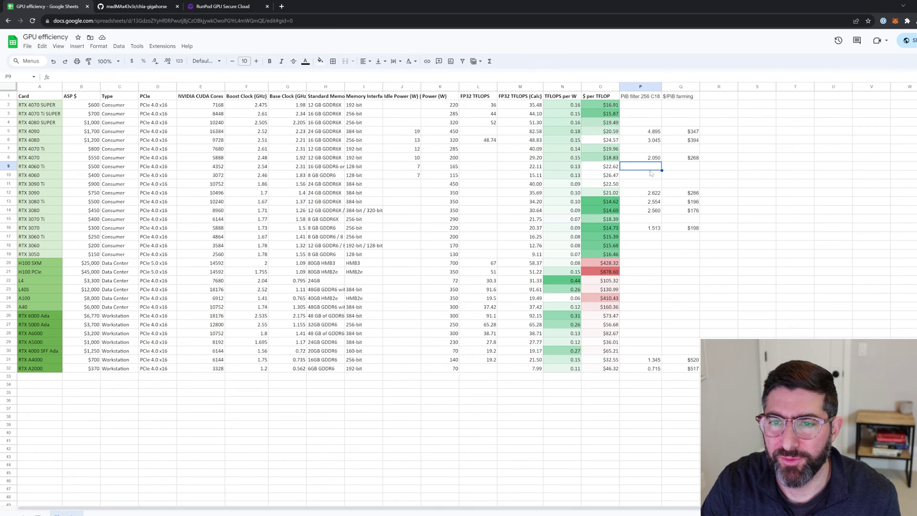
Return to the chia-gigahorse repo and open chiapos/linux/x86_64 to find the ProofOfSpace binary
key("alt+Tab")
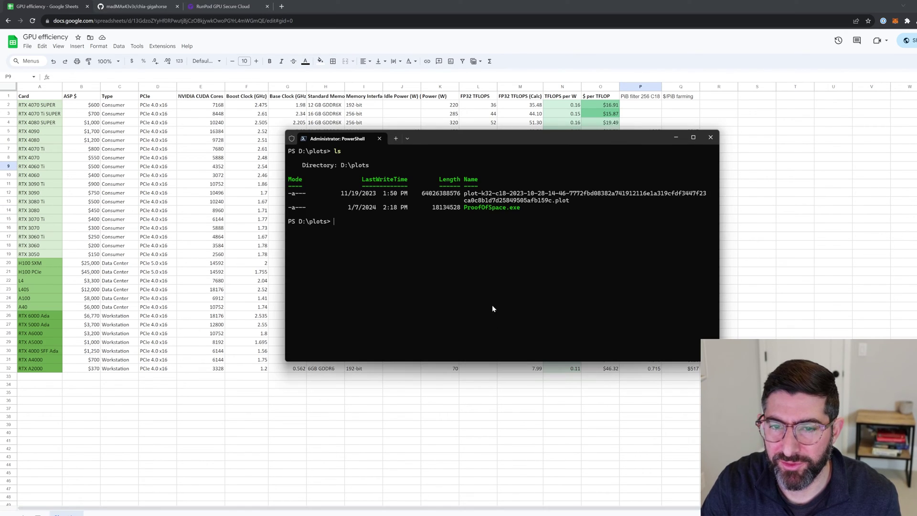
key("alt+Tab")
key("ctrl+Tab")
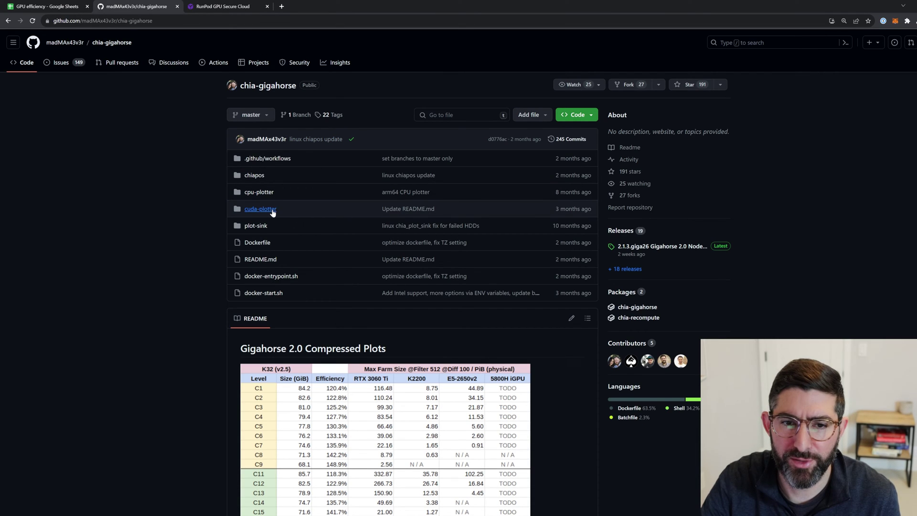
left_click(255, 175)
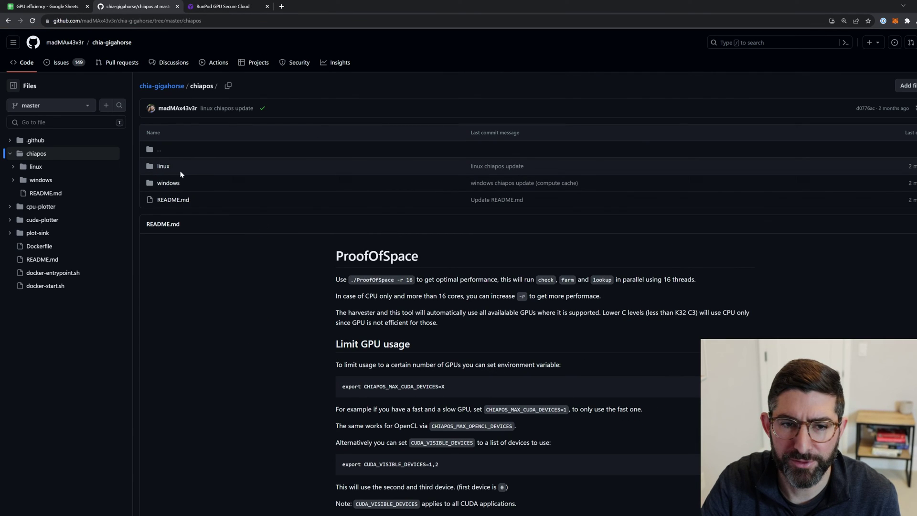
left_click(163, 167)
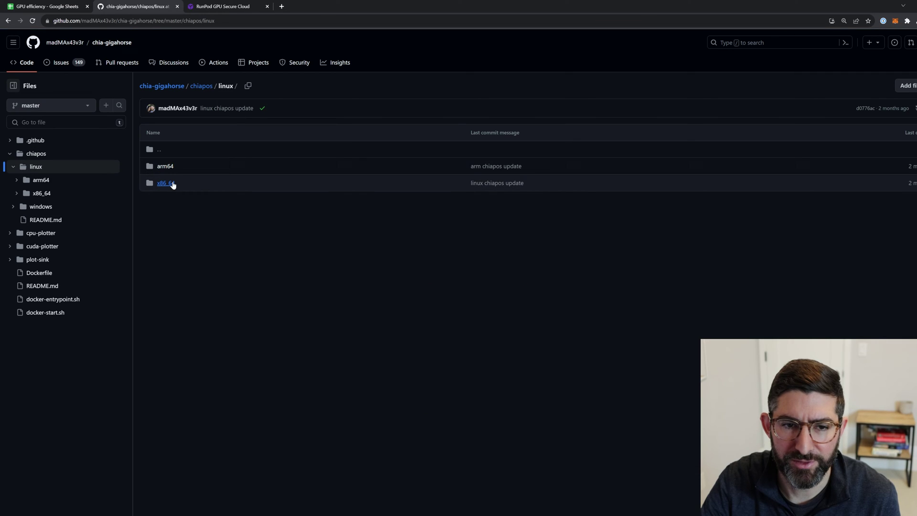
left_click(171, 183)
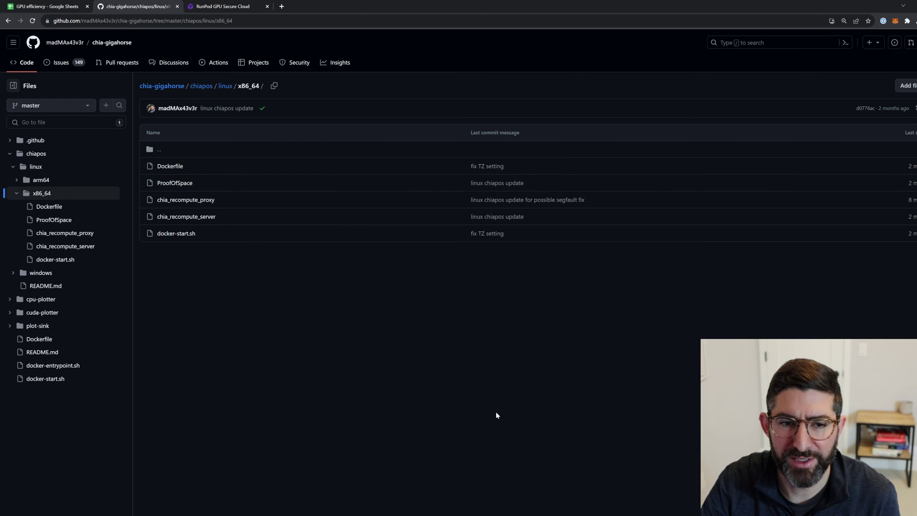
In PowerShell, list the contents of D:\plots with ls
key("alt+Tab")
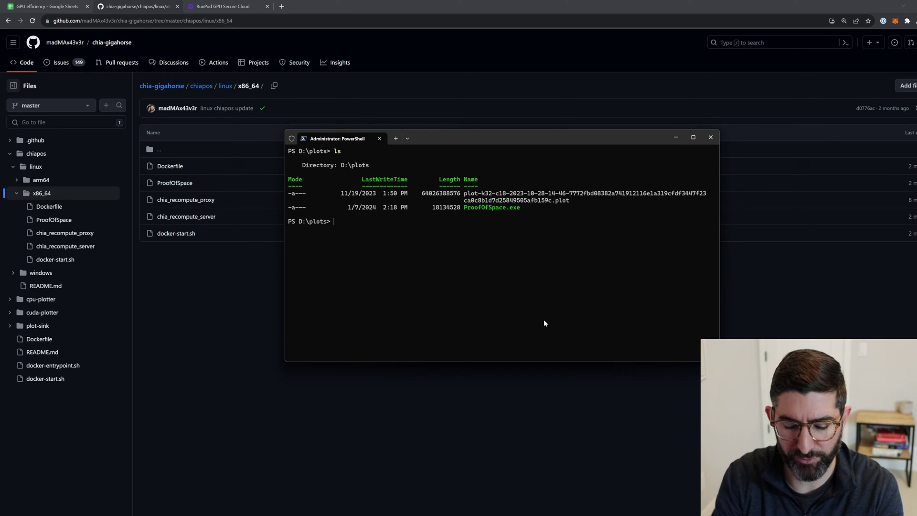
type("ls")
key("Return")
Run .\ProofOfSpace.exe farm -f on the k32 plot without a difficulty option, watching GPU load in Task Manager
type("./Pr")
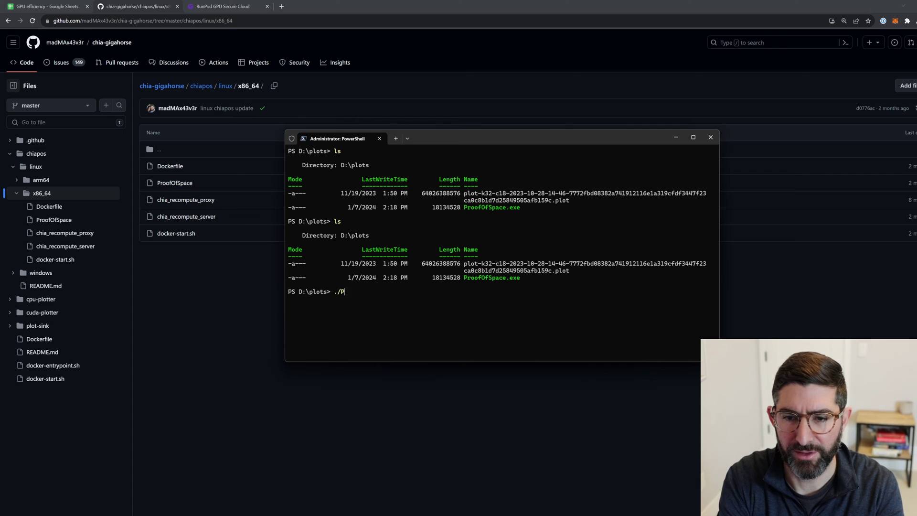
key("Tab")
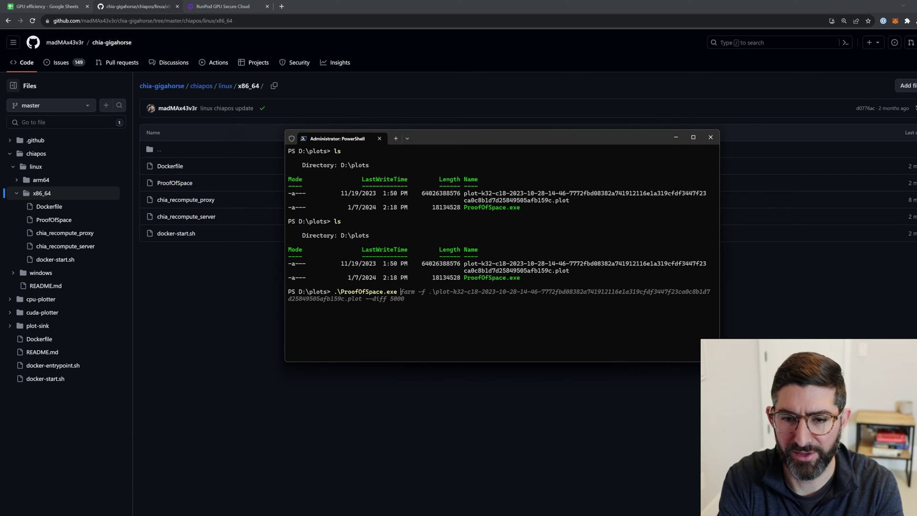
type("farm -f ")
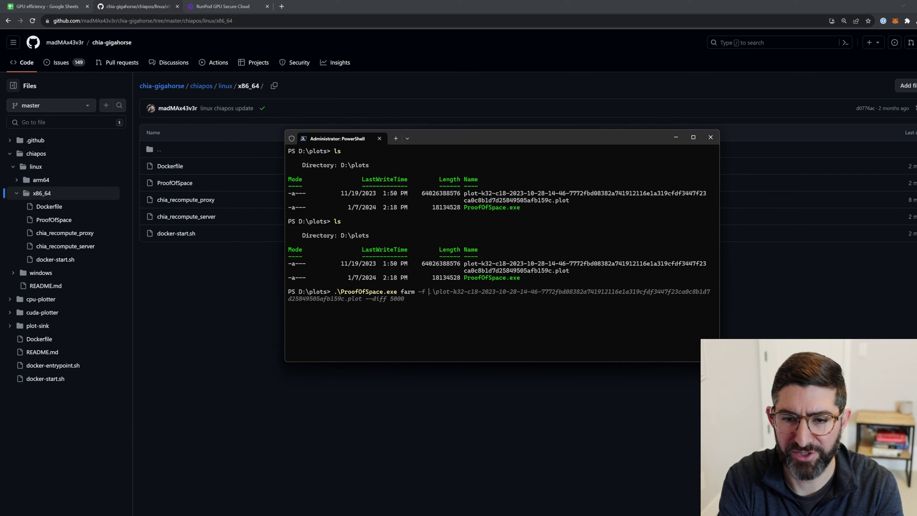
type(".\\p")
key("Tab")
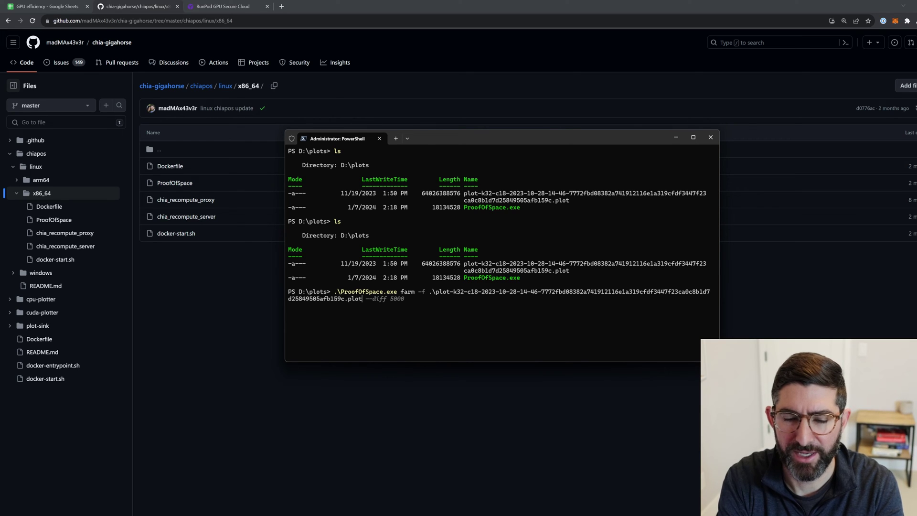
key("Right")
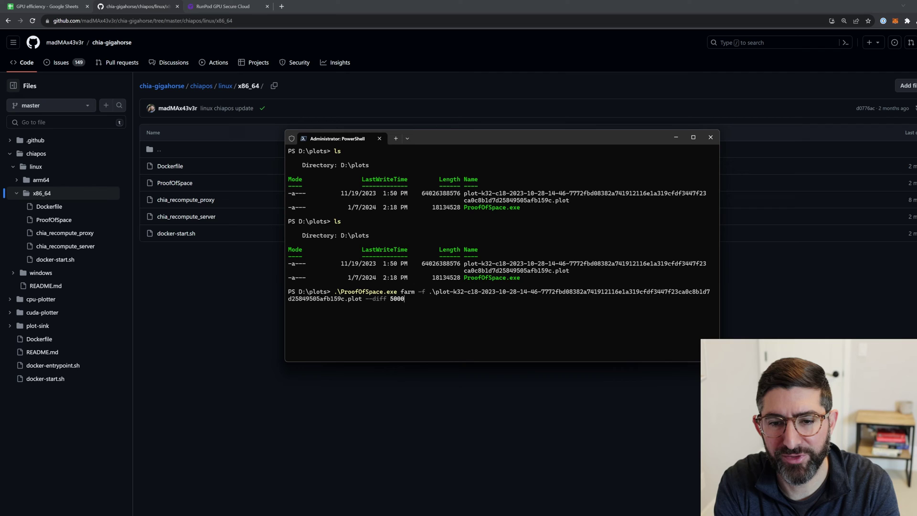
key("BackSpace")
key("BackSpace")
key("BackSpace")
key("BackSpace")
type("10")
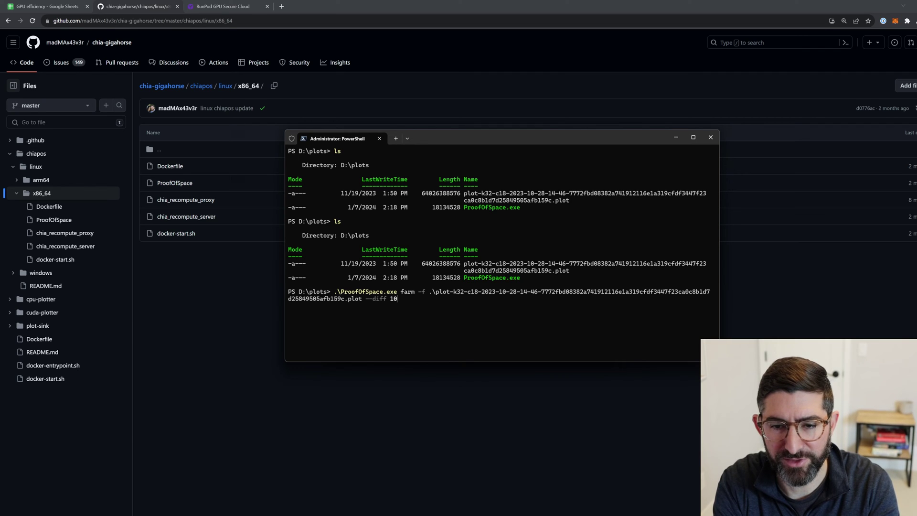
key("BackSpace")
key("BackSpace")
key("BackSpace")
key("BackSpace")
key("BackSpace")
key("BackSpace")
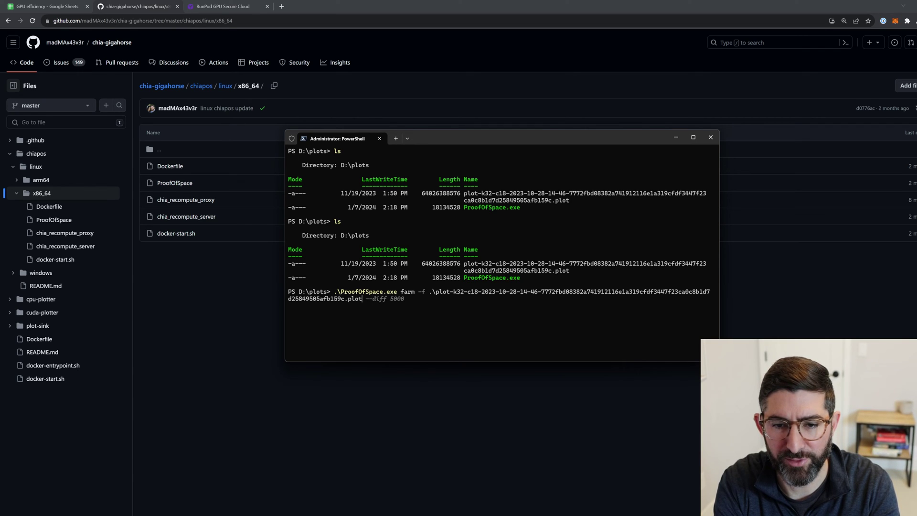
key("Return")
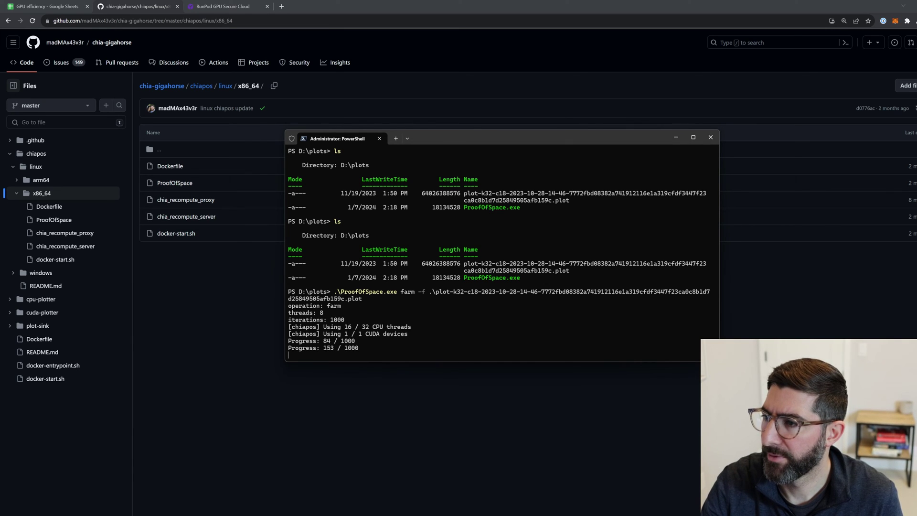
key("ctrl+shift+Escape")
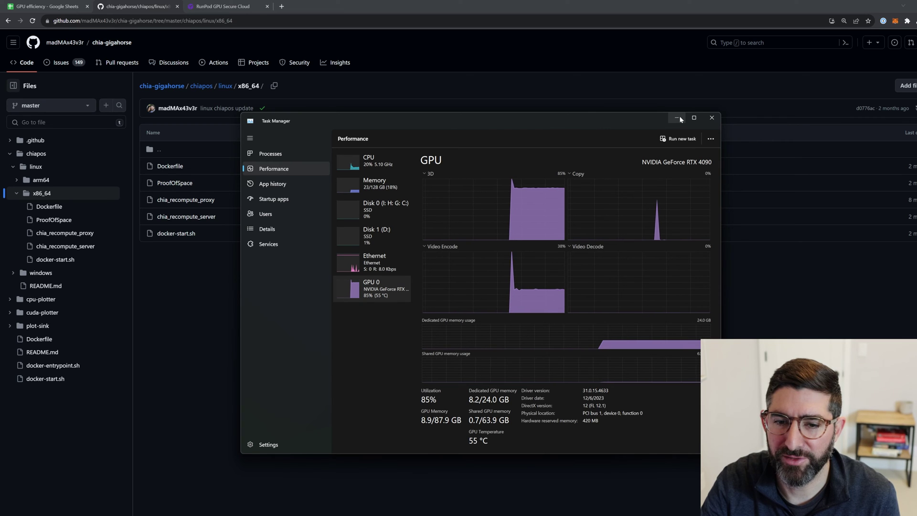
left_click(678, 118)
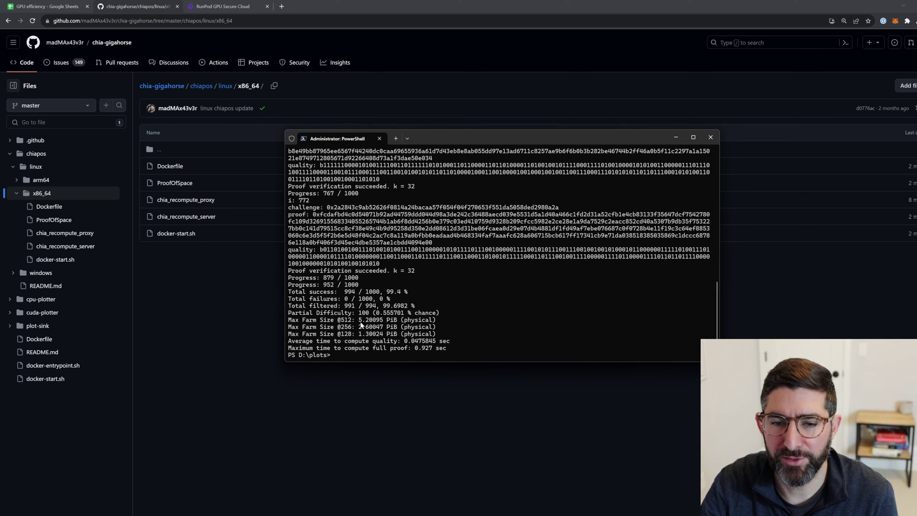
left_click_drag(359, 321, 368, 324)
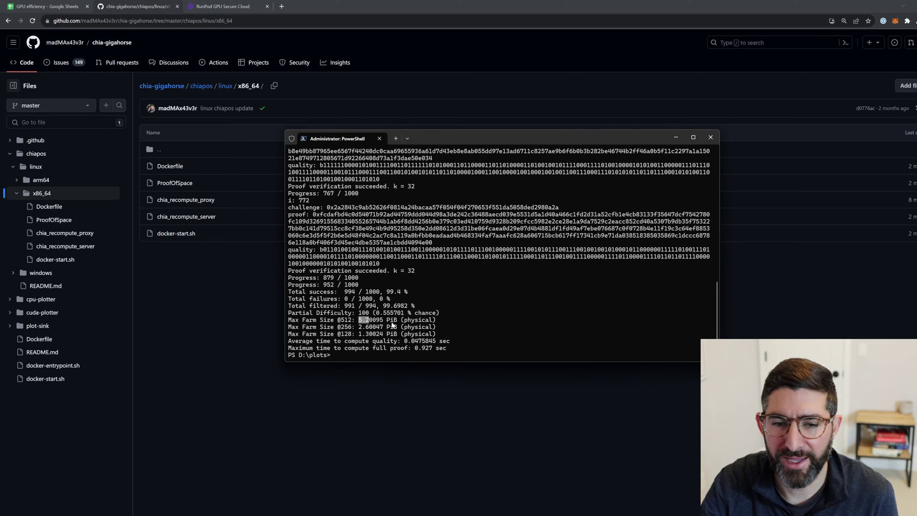
left_click(392, 324)
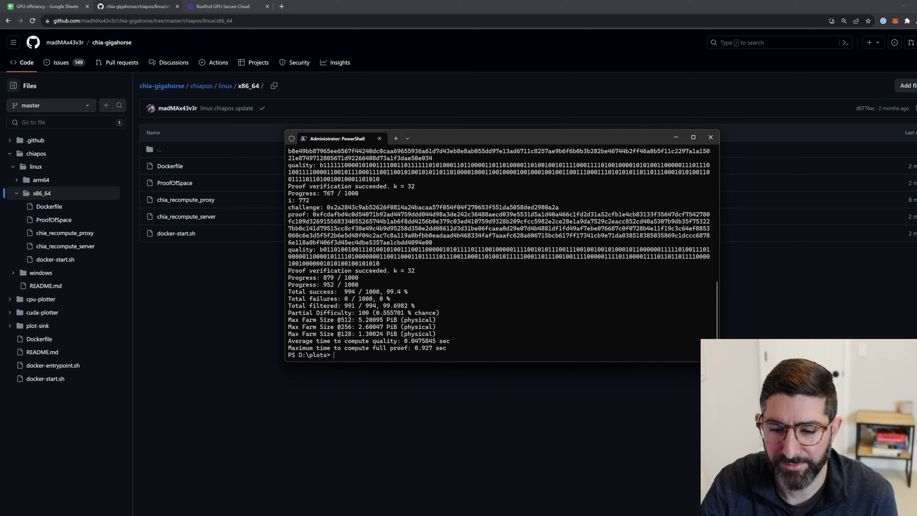
left_click(524, 506)
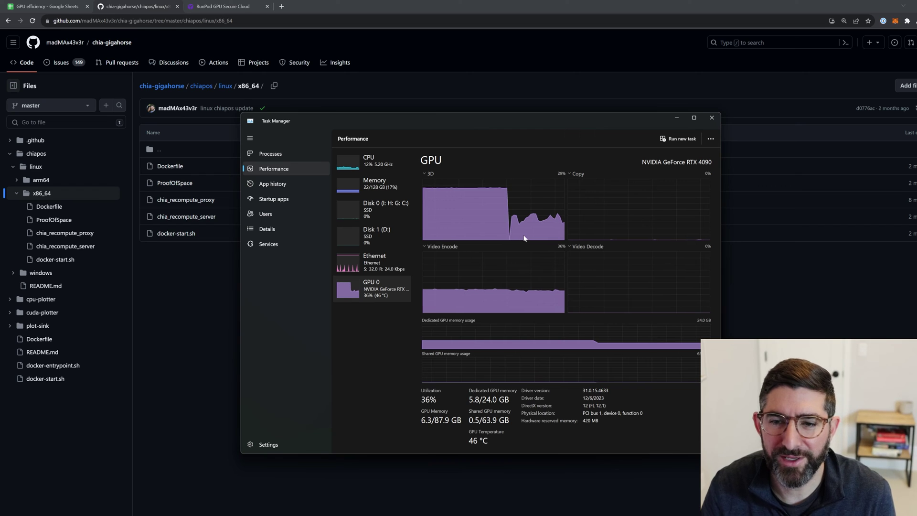
left_click(674, 118)
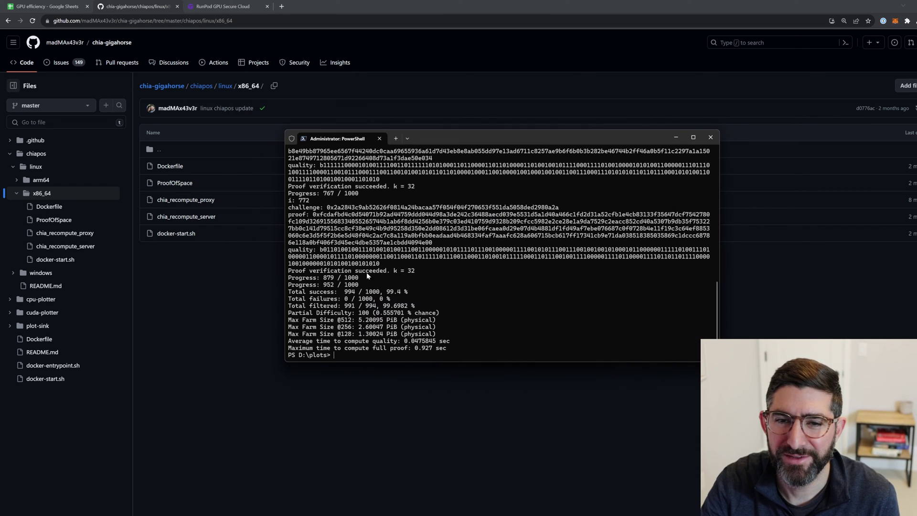
left_click(199, 338)
left_click(45, 6)
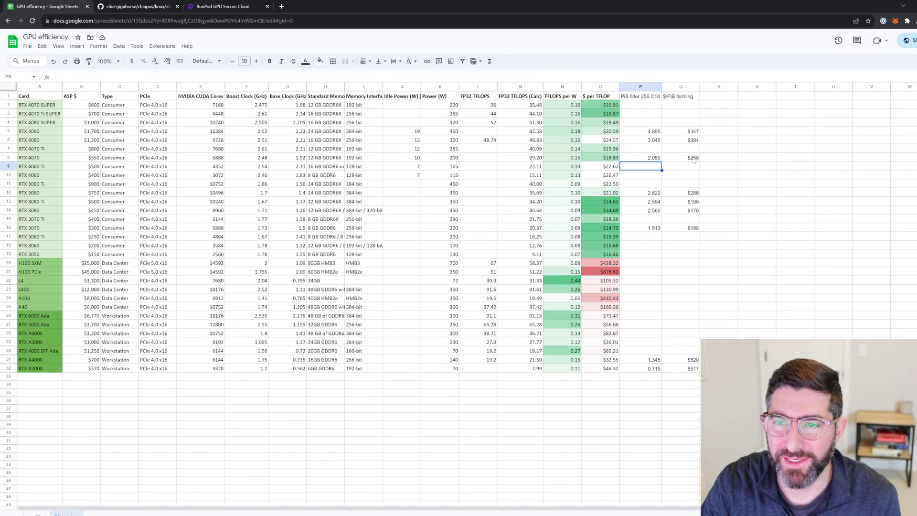
left_click(651, 135)
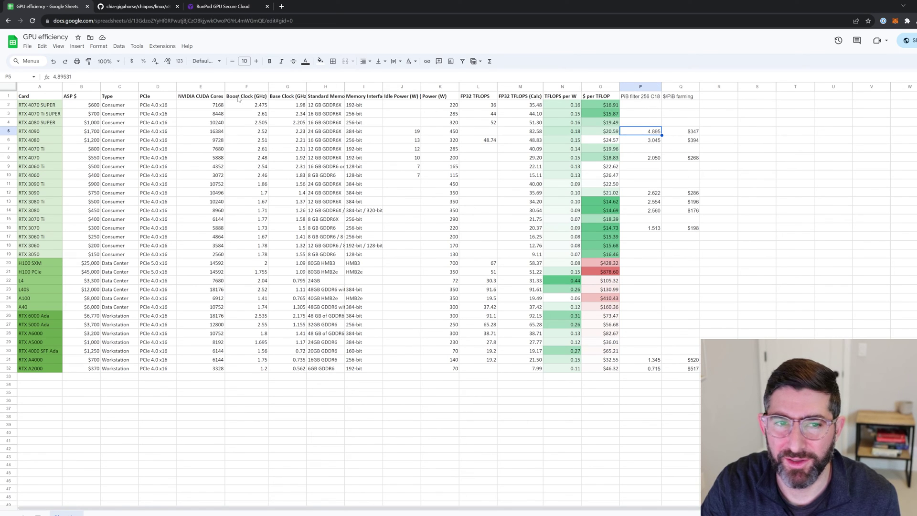
left_click(8, 131)
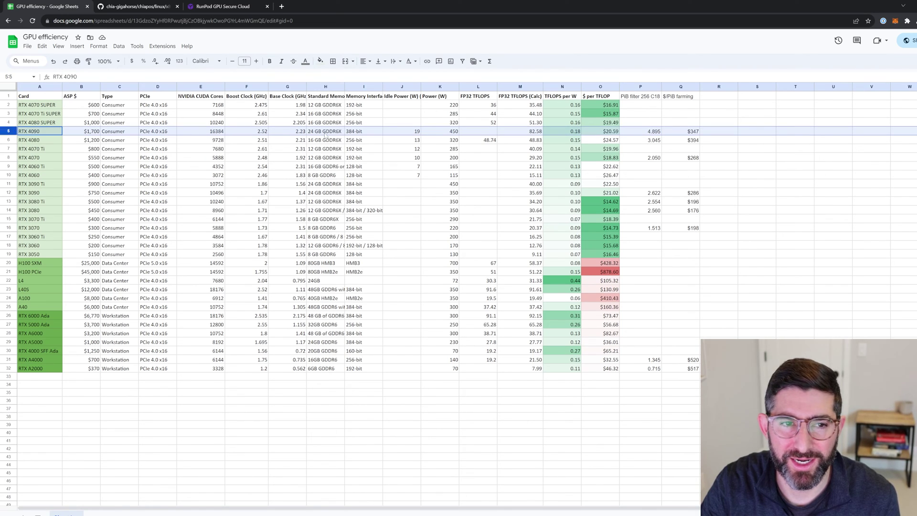
left_click(650, 133)
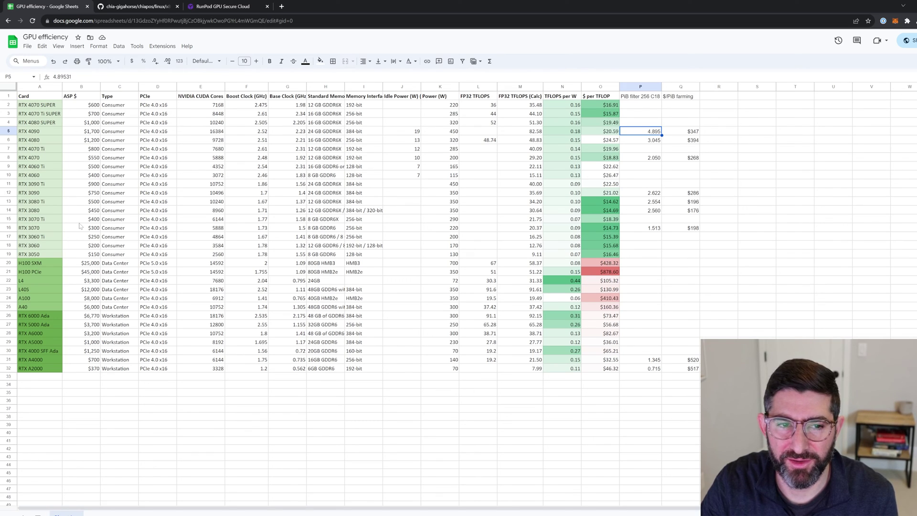
left_click(10, 201)
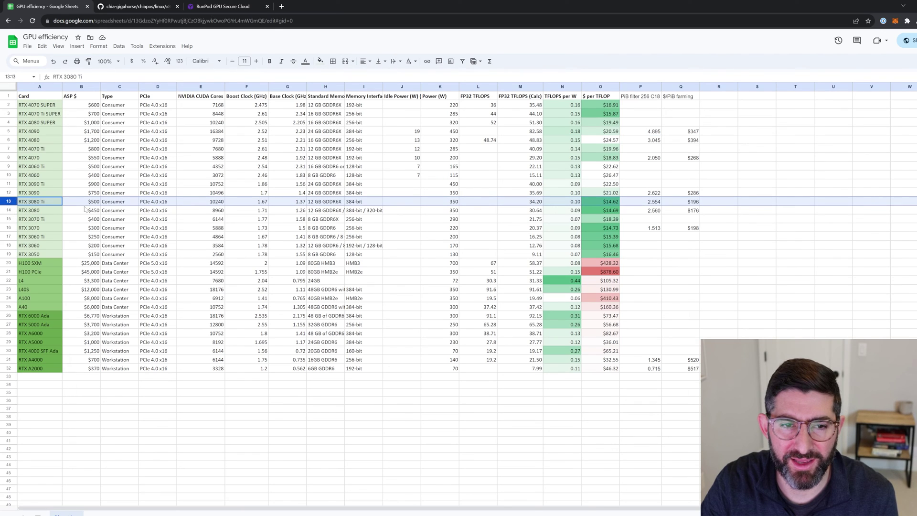
left_click(695, 202)
left_click(657, 203)
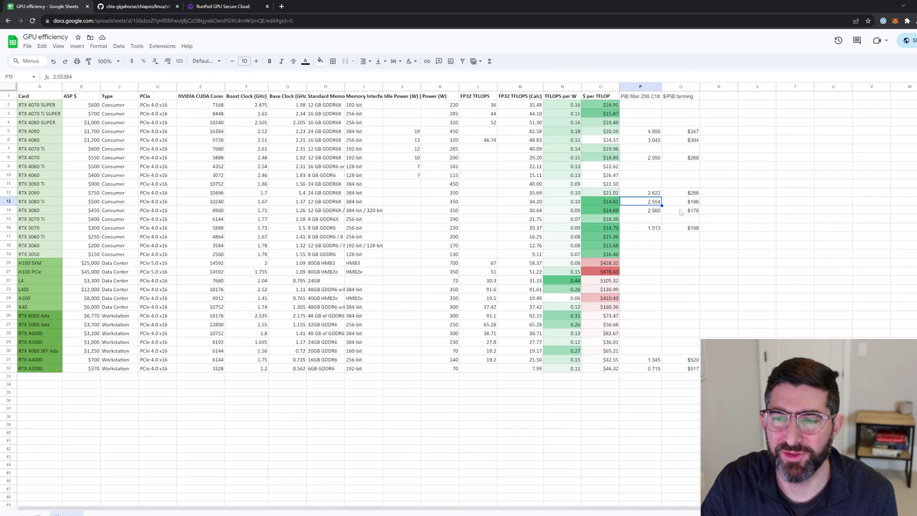
left_click(8, 210)
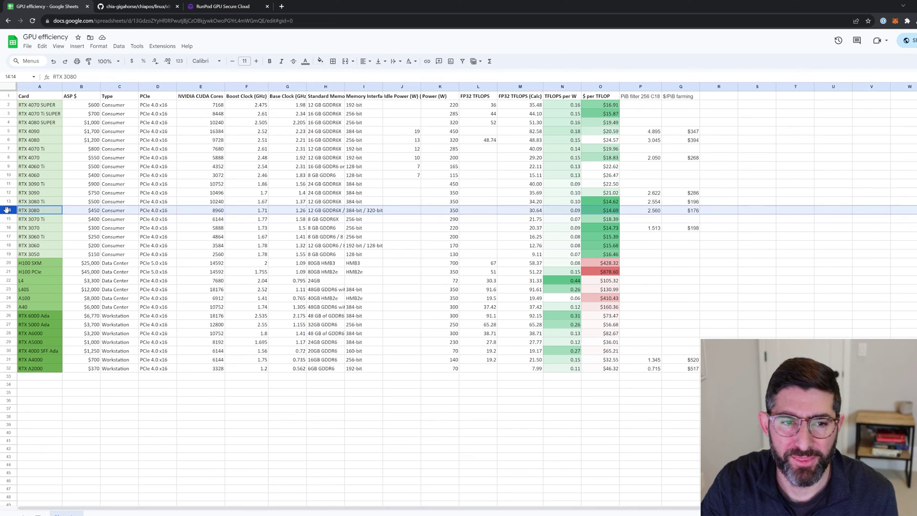
left_click(659, 212)
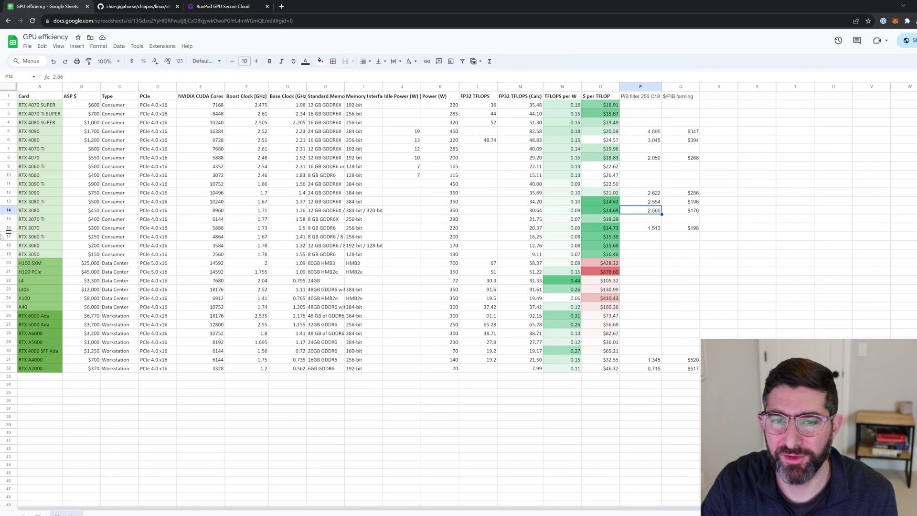
left_click(90, 212)
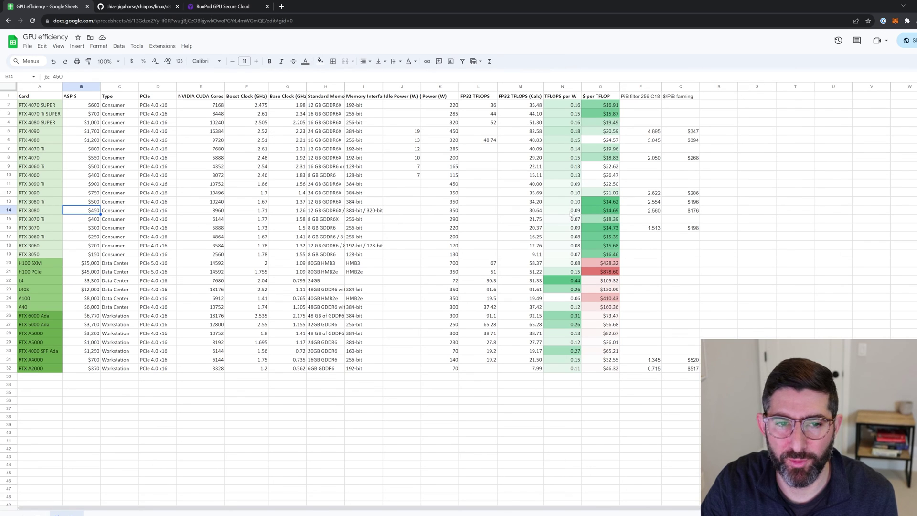
left_click(572, 213)
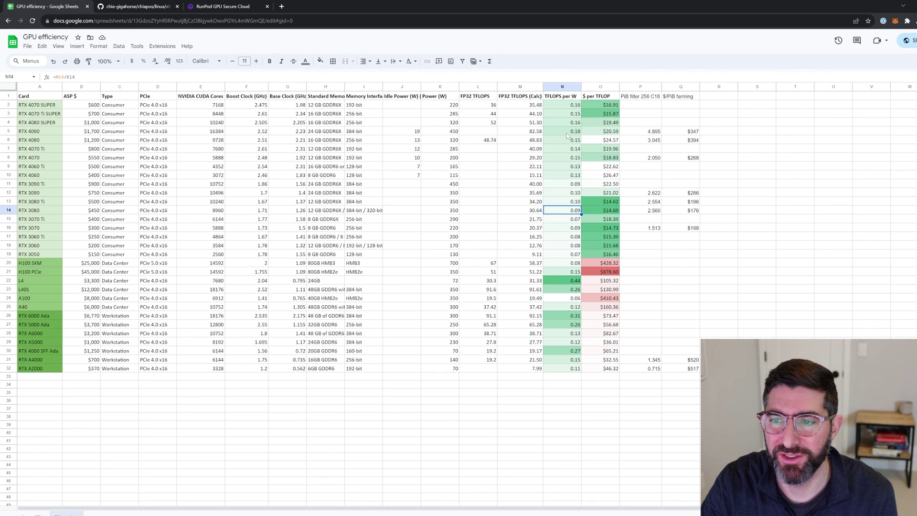
left_click(8, 193)
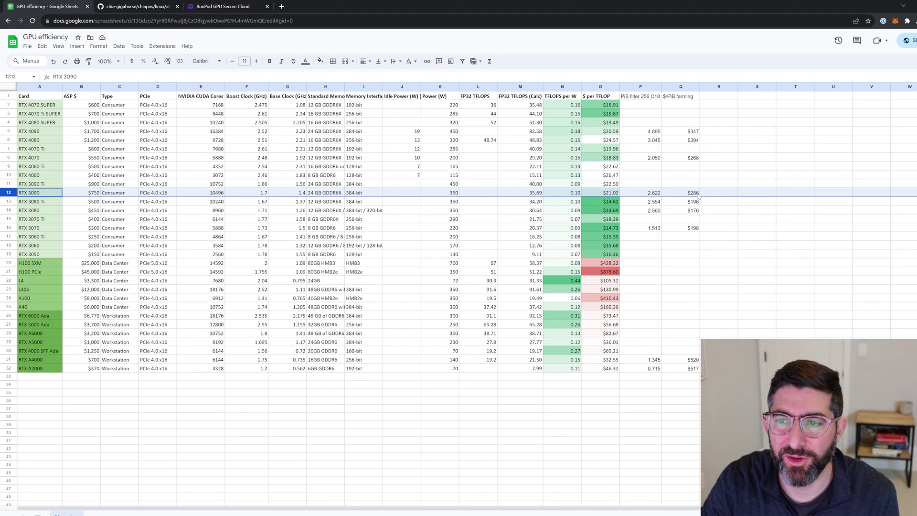
left_click(681, 246)
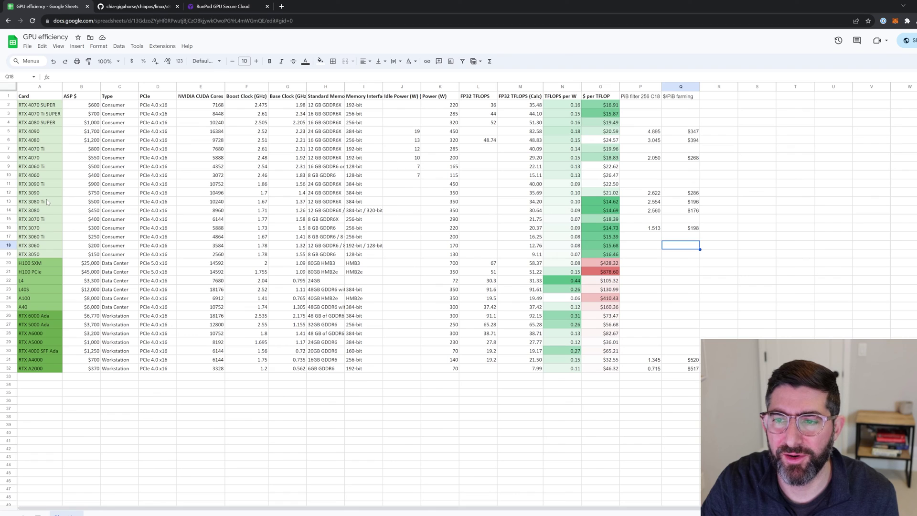
left_click(4, 236)
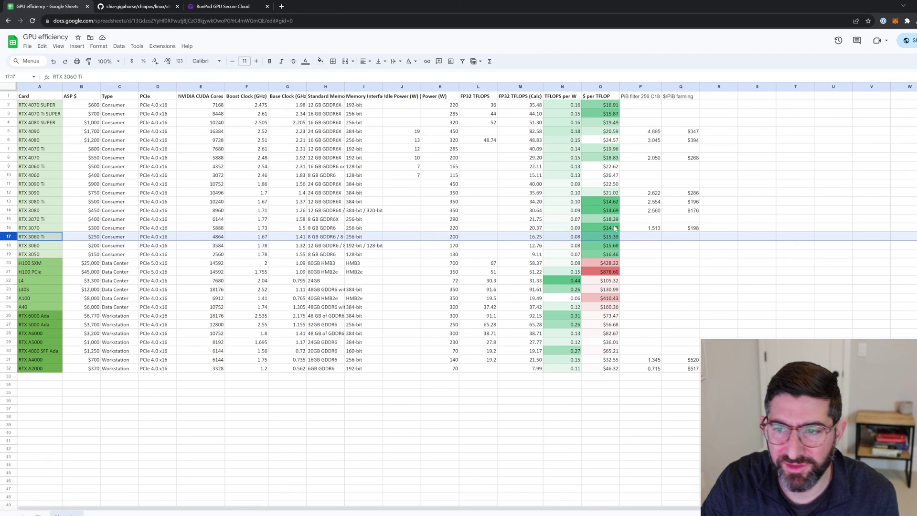
Go back to the chia-gigahorse repo root, scroll to the Gigahorse 2.0 Compressed Plots table, then return to Sheets
left_click(138, 7)
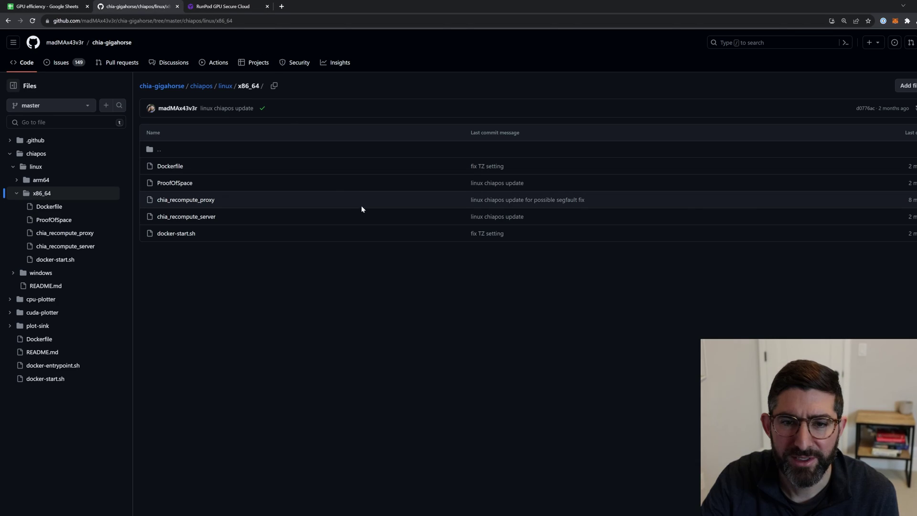
key("alt+Left")
key("alt+Left")
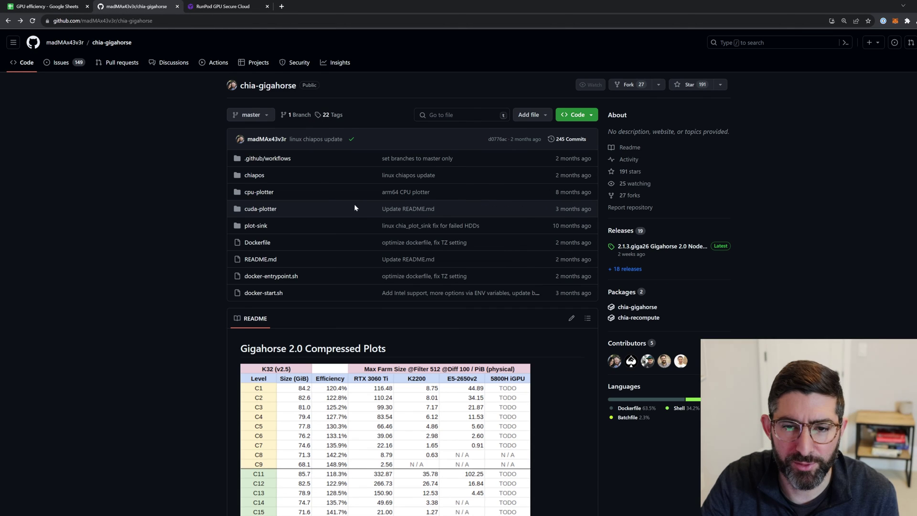
scroll(363, 209, "down", 4)
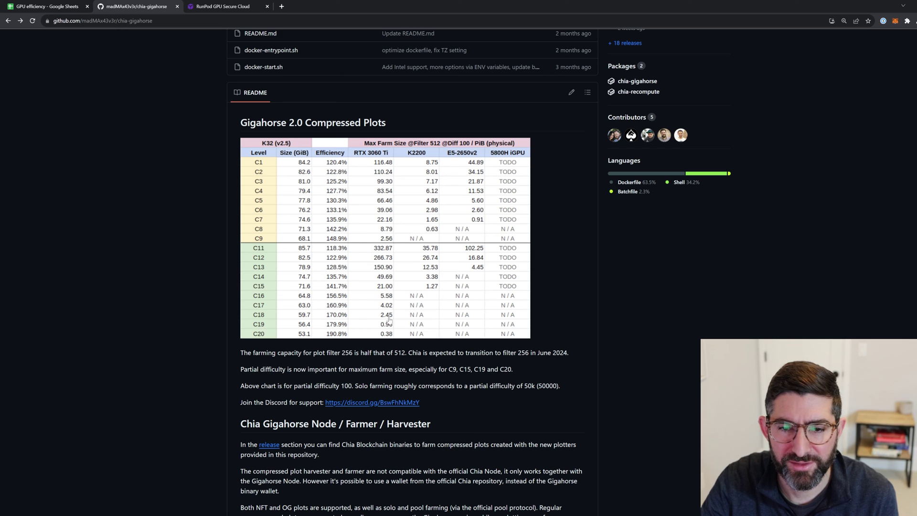
key("ctrl+shift+Tab")
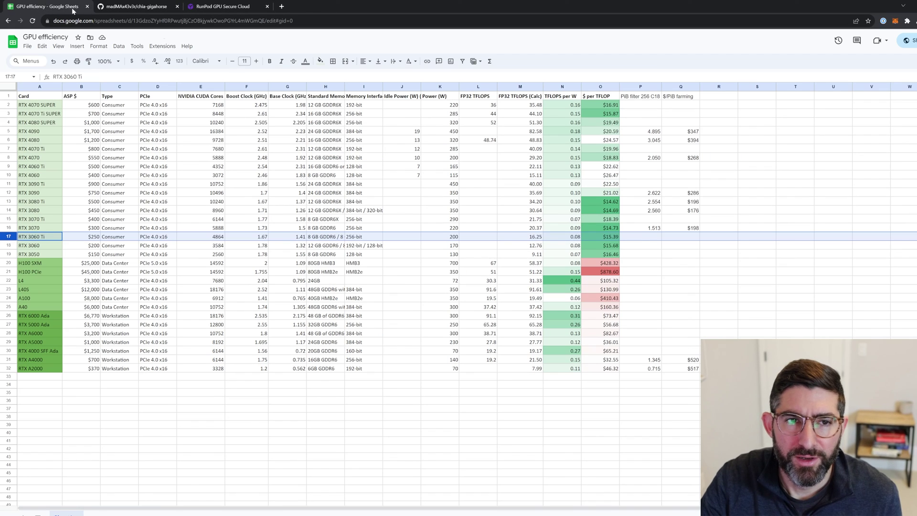
left_click(653, 256)
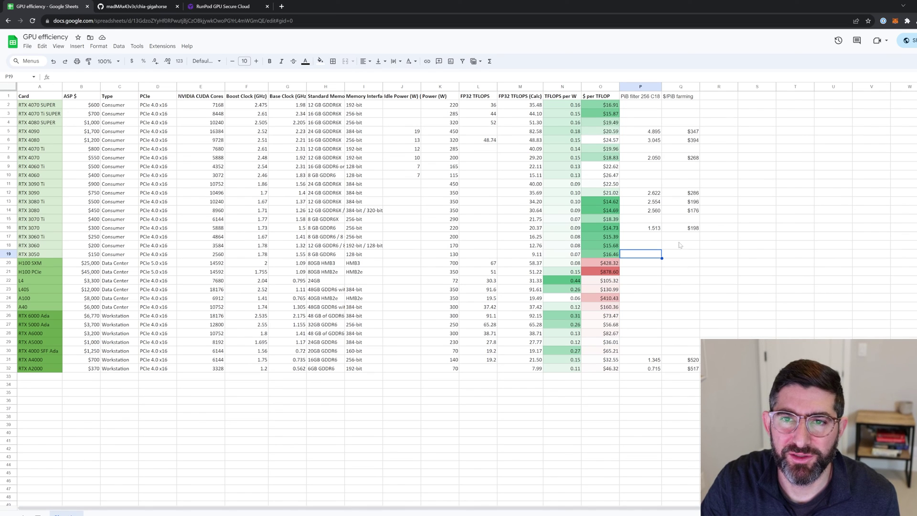
right_click(679, 176)
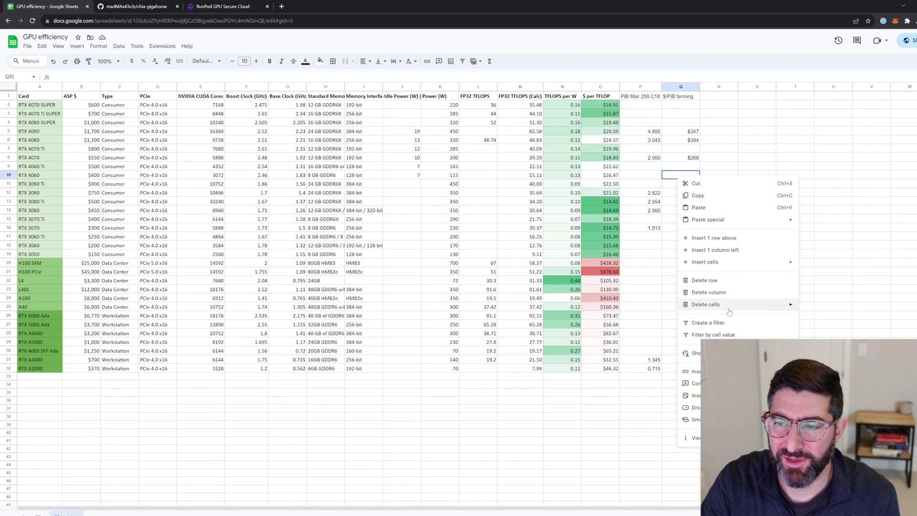
left_click(760, 149)
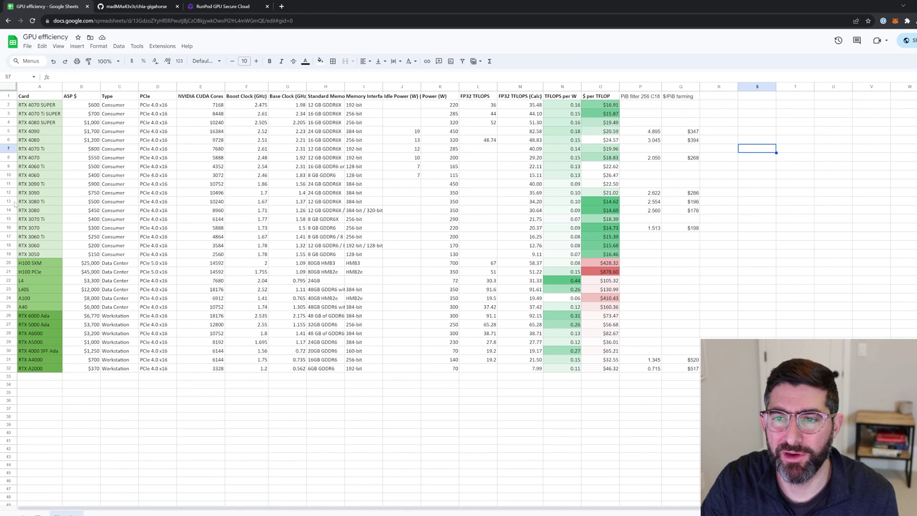
left_click(691, 194)
left_click(697, 245)
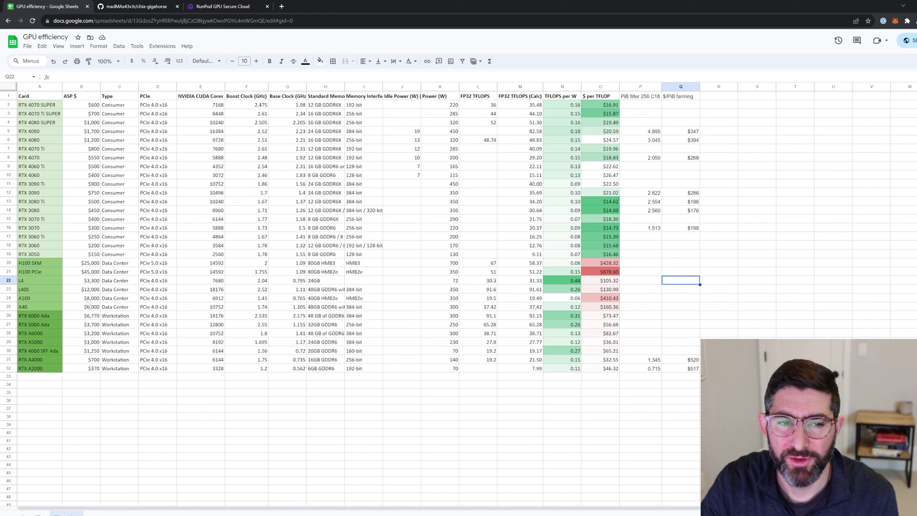
left_click(34, 265)
left_click_drag(34, 267, 693, 369)
left_click(690, 402)
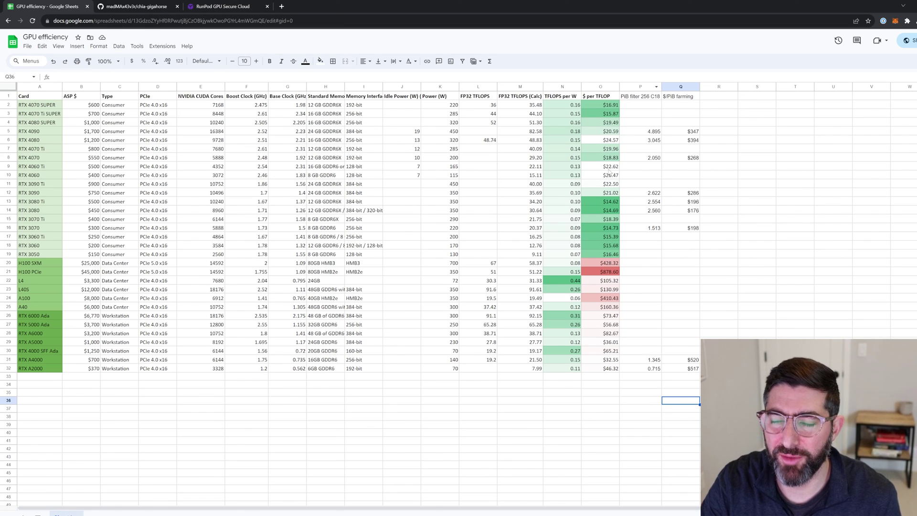
Show RunPod's Community Cloud GPU listings and check the RTX 4070 Ti count, keeping one GPU
left_click(224, 6)
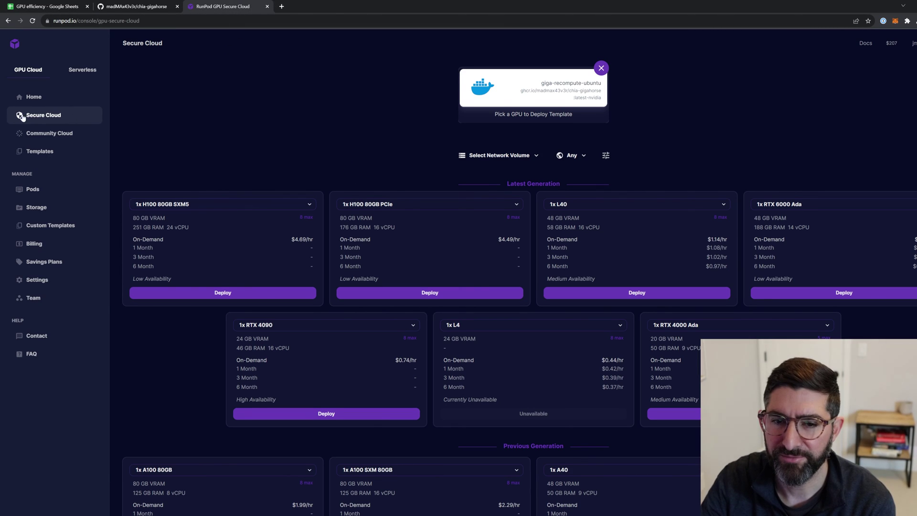
left_click(48, 133)
scroll(282, 179, "down", 3)
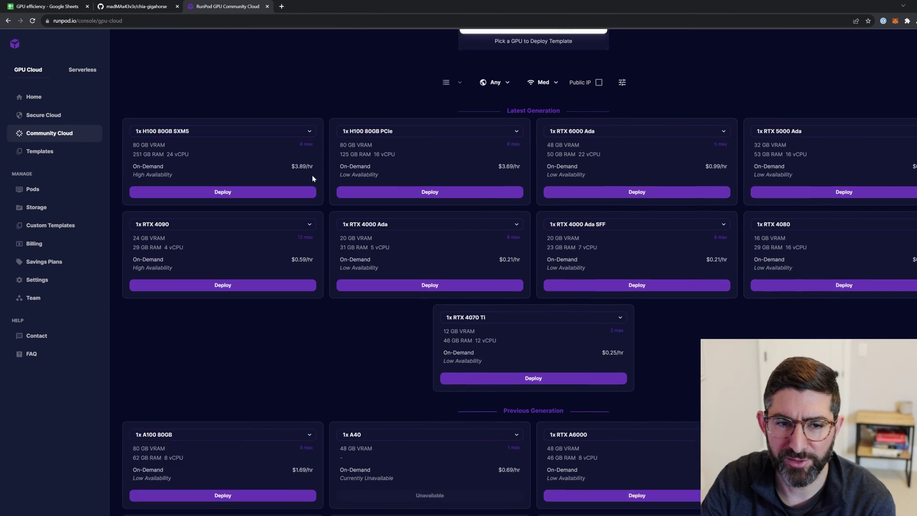
scroll(473, 220, "down", 2)
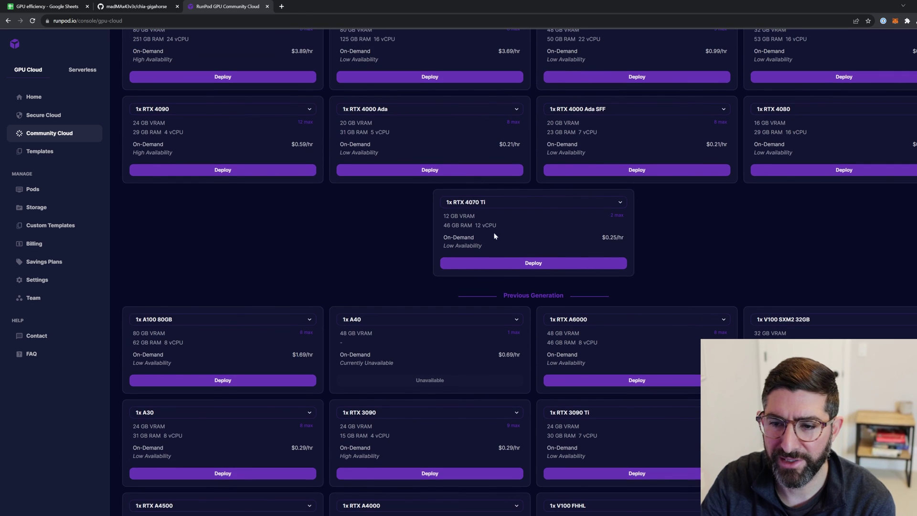
left_click(500, 203)
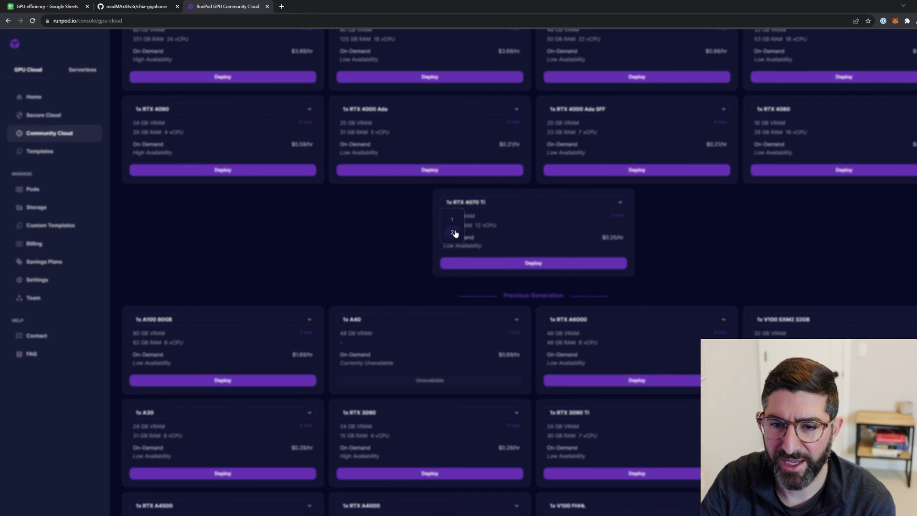
left_click(722, 223)
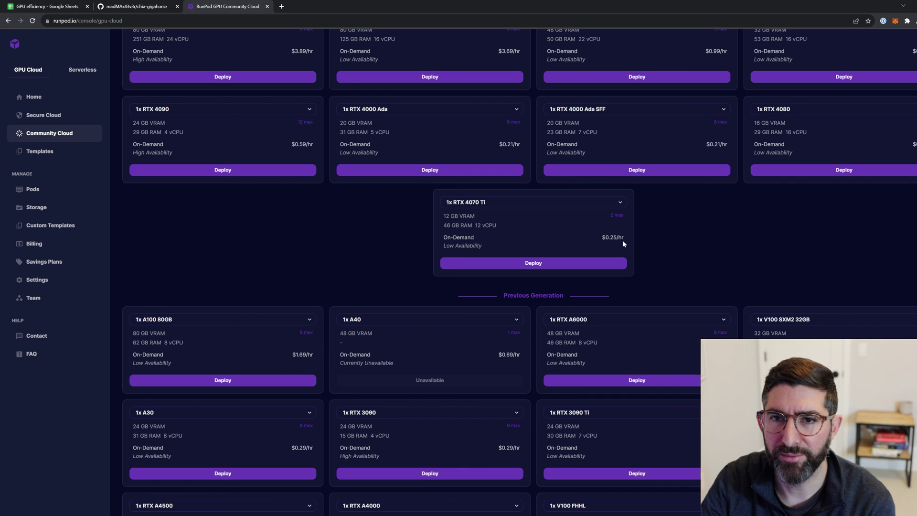
Compare the Community Cloud hourly GPU prices, then return to the GPU efficiency spreadsheet
scroll(623, 242, "down", 3)
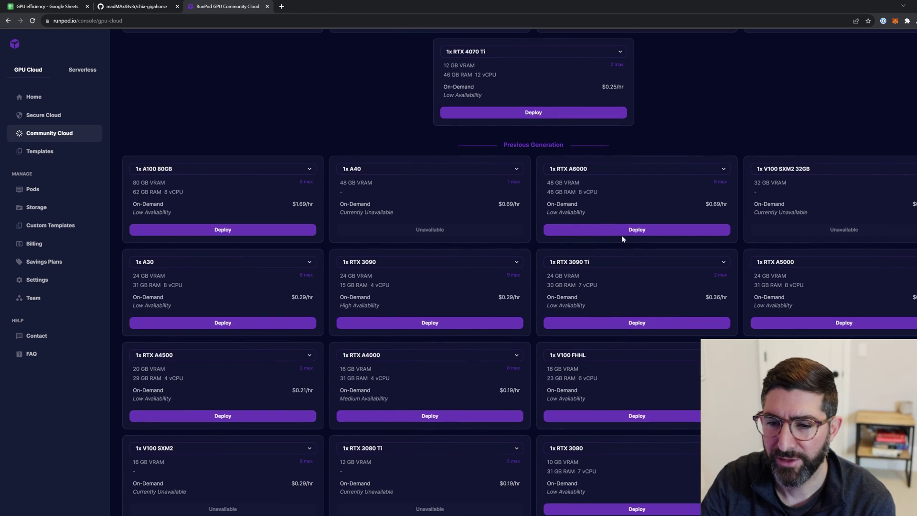
scroll(289, 299, "down", 3)
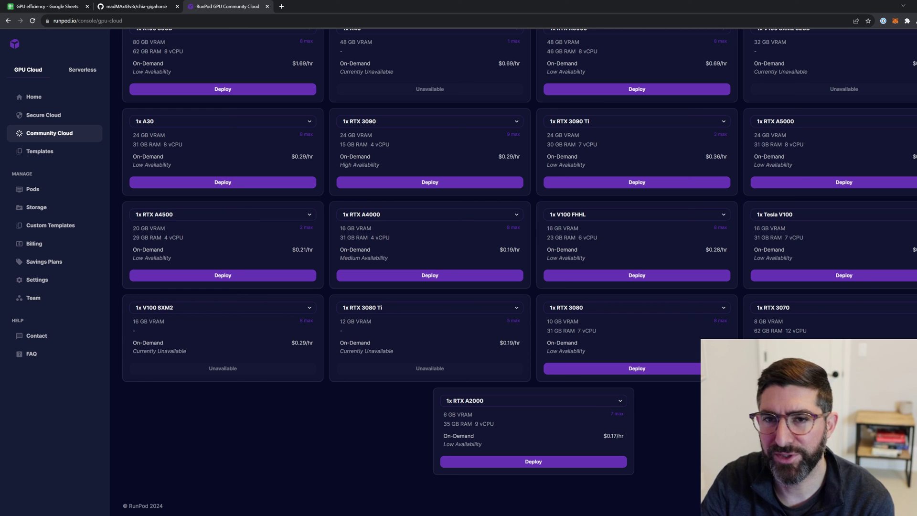
scroll(520, 273, "up", 5)
scroll(520, 272, "up", 5)
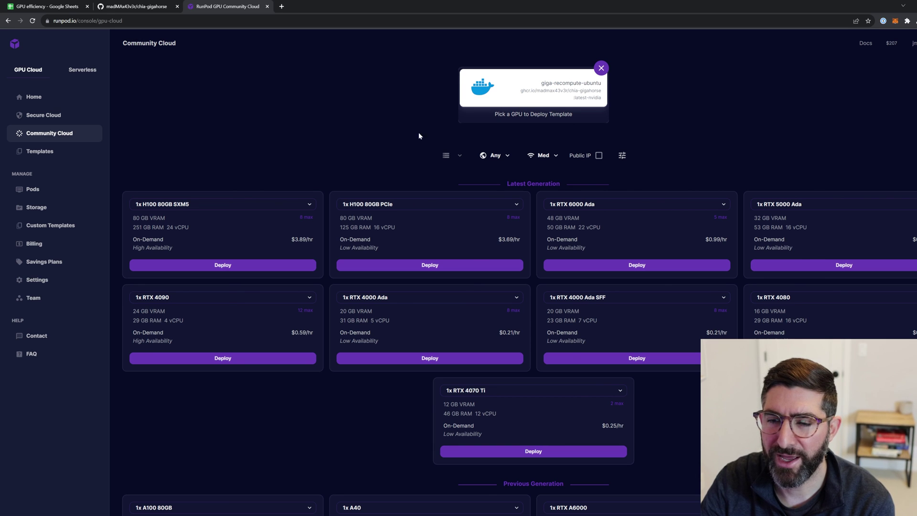
scroll(420, 138, "down", 1)
scroll(425, 142, "up", 1)
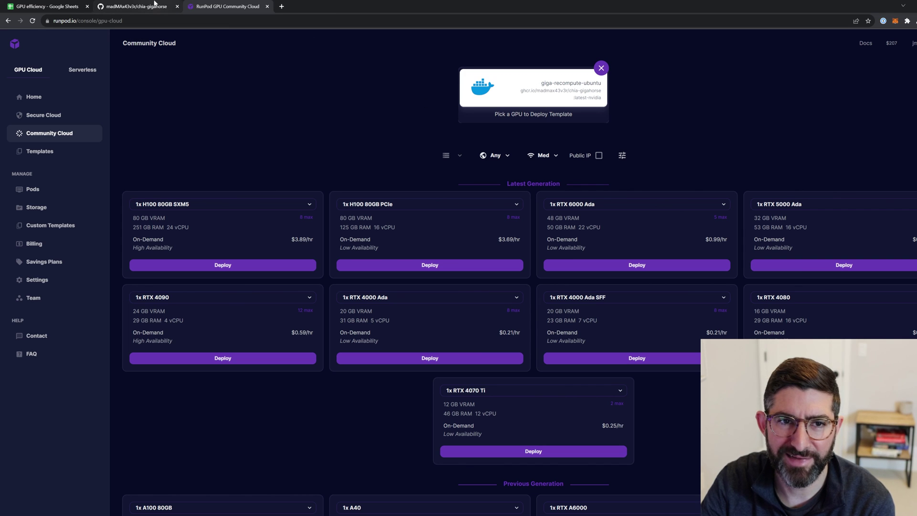
mouse_move(145, 6)
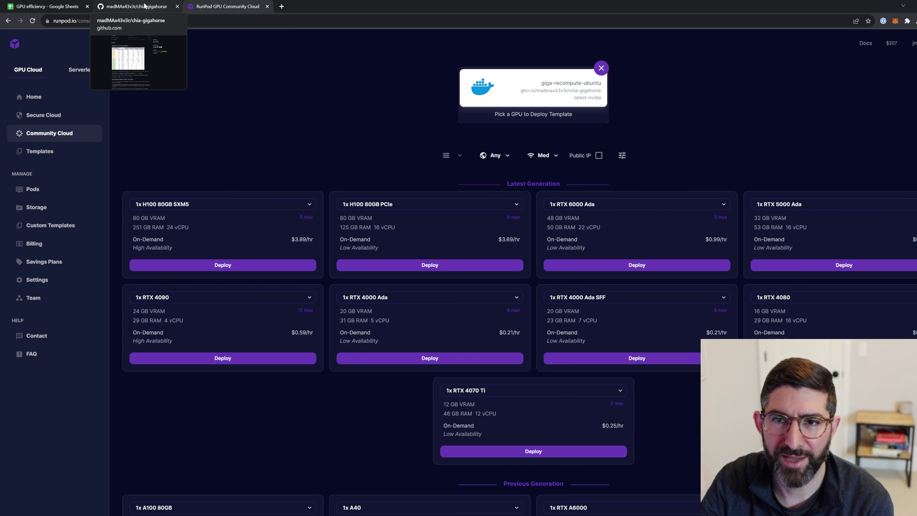
left_click(47, 6)
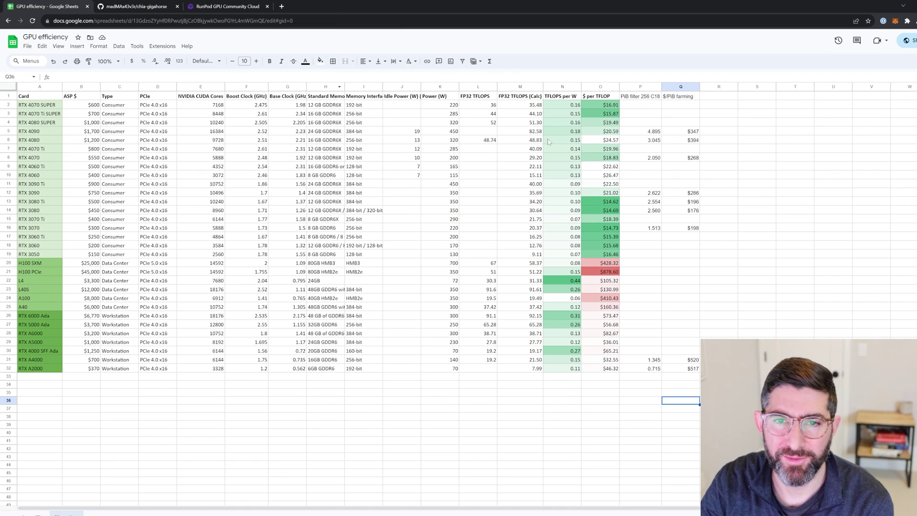